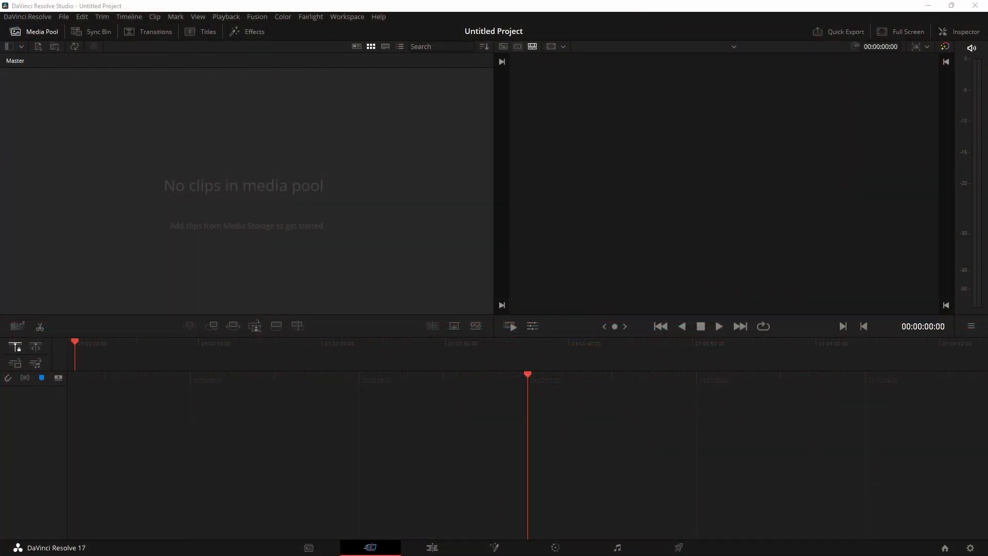
Import PC000023.MOV into the media pool and place it on a new timeline
{"action": "left_click_drag", "start_coordinate": [307, 205], "coordinate": [146, 187]}
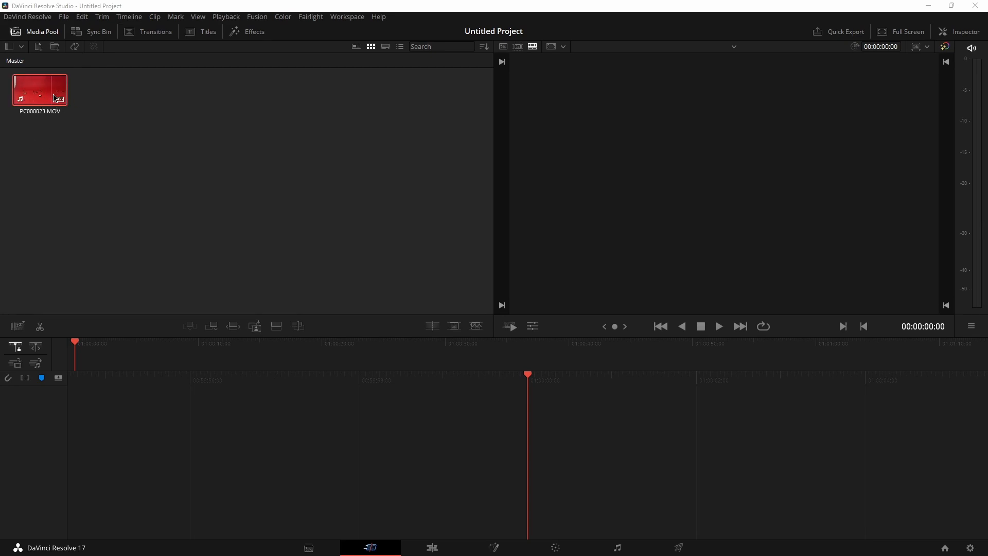
{"action": "left_click_drag", "start_coordinate": [44, 93], "coordinate": [104, 368]}
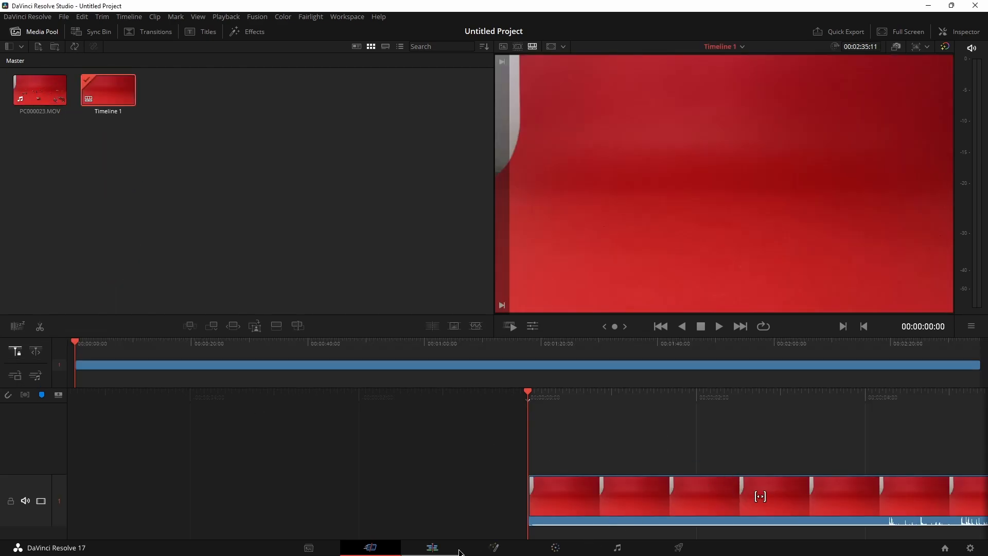
Switch to the Edit page and delete the audio of PC000023.MOV, keeping only its video on the timeline
{"action": "left_click", "coordinate": [432, 547]}
{"action": "scroll", "coordinate": [162, 356], "scroll_direction": "down", "scroll_amount": 5}
{"action": "scroll", "coordinate": [175, 386], "scroll_direction": "down", "scroll_amount": 2}
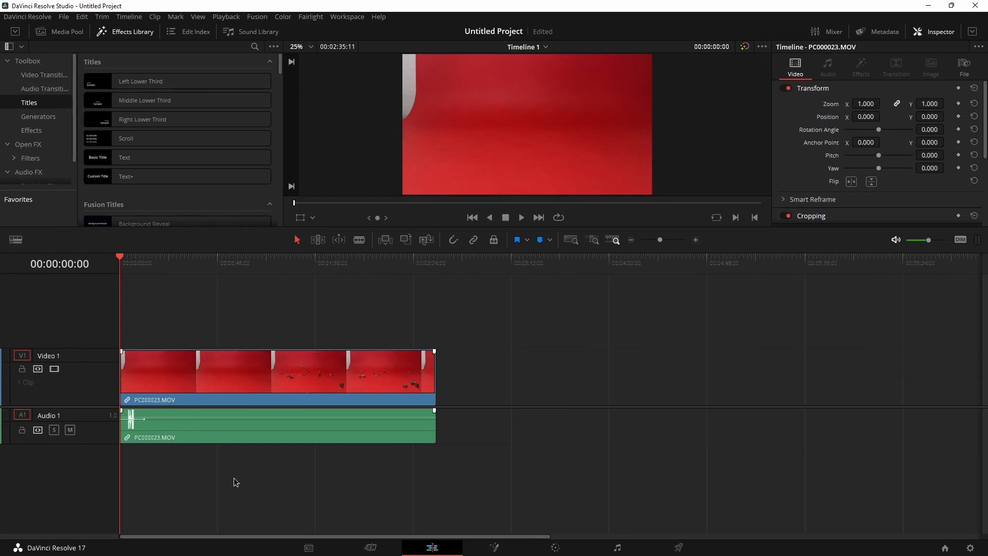
{"action": "left_click", "coordinate": [230, 425]}
{"action": "key", "text": "Delete"}
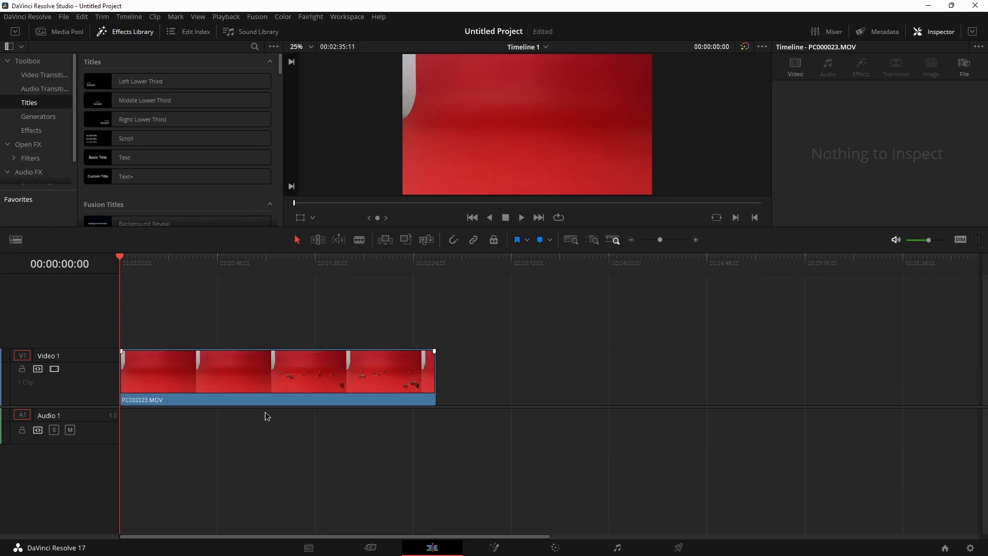
Scrub and play the middle of the clip to review the footage at its original speed
{"action": "left_click_drag", "start_coordinate": [117, 263], "coordinate": [199, 269]}
{"action": "key", "text": "space"}
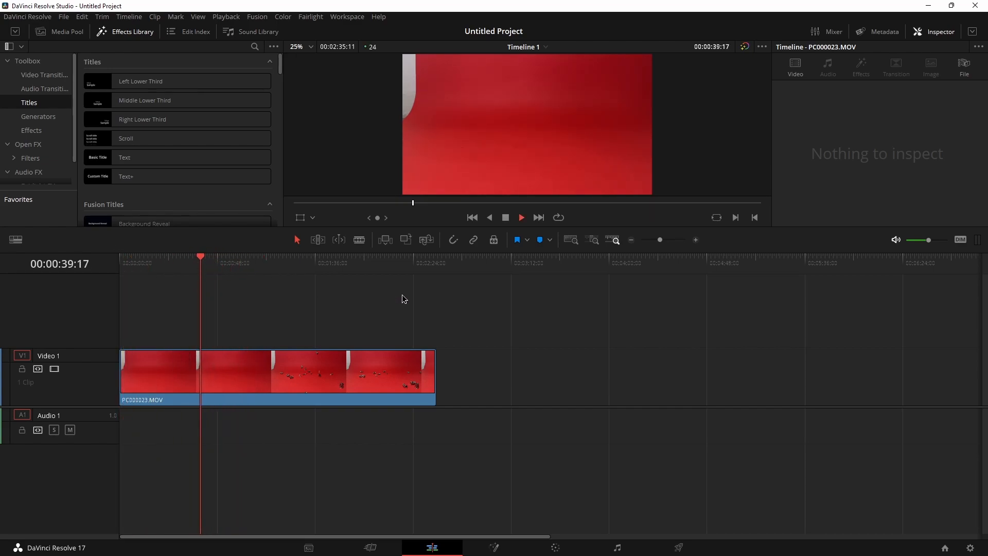
{"action": "left_click", "coordinate": [222, 265]}
{"action": "key", "text": "space"}
{"action": "left_click_drag", "start_coordinate": [249, 271], "coordinate": [282, 284]}
{"action": "key", "text": "space"}
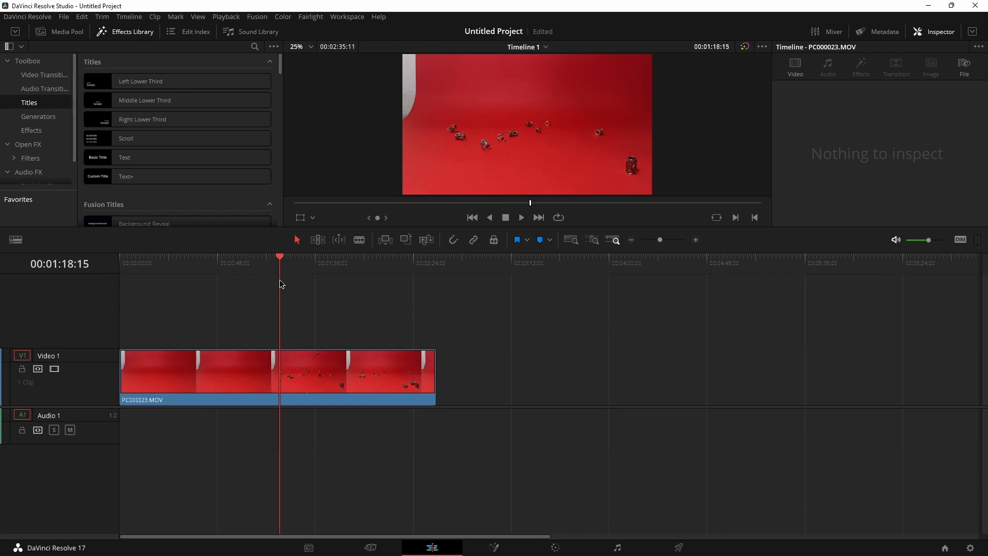
{"action": "key", "text": "space"}
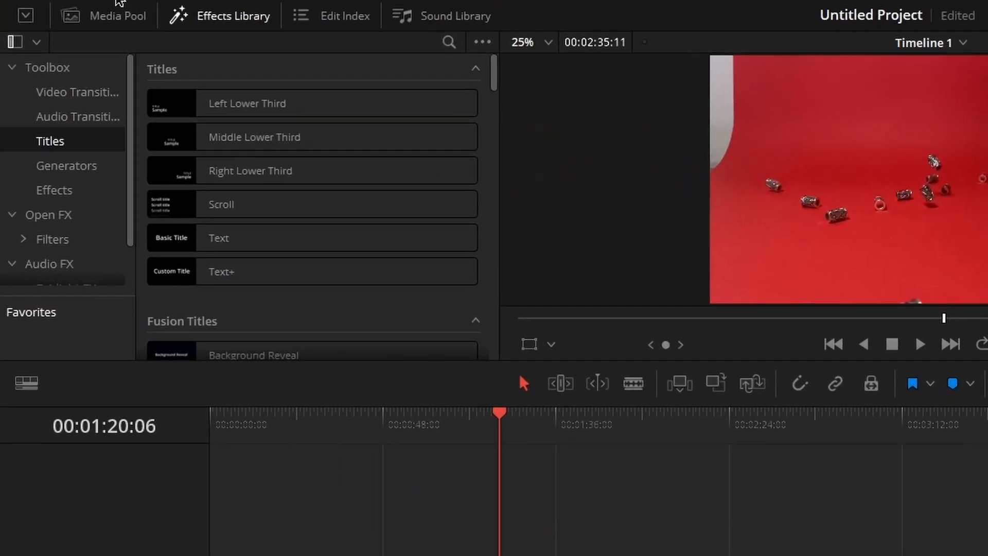
Set the video frame rate of PC000023.MOV in the media pool to a custom 240 through its clip attributes
{"action": "left_click", "coordinate": [62, 32]}
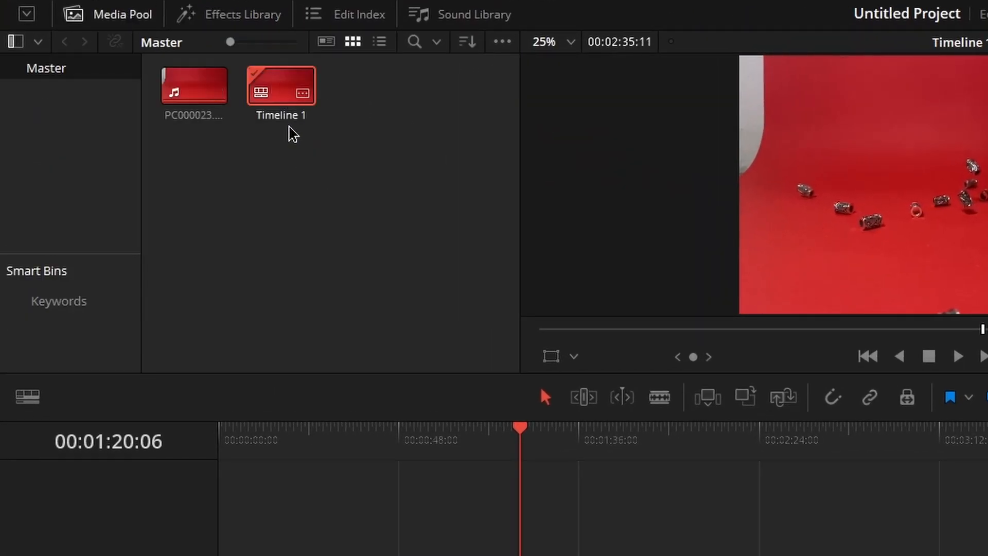
{"action": "mouse_move", "coordinate": [209, 97]}
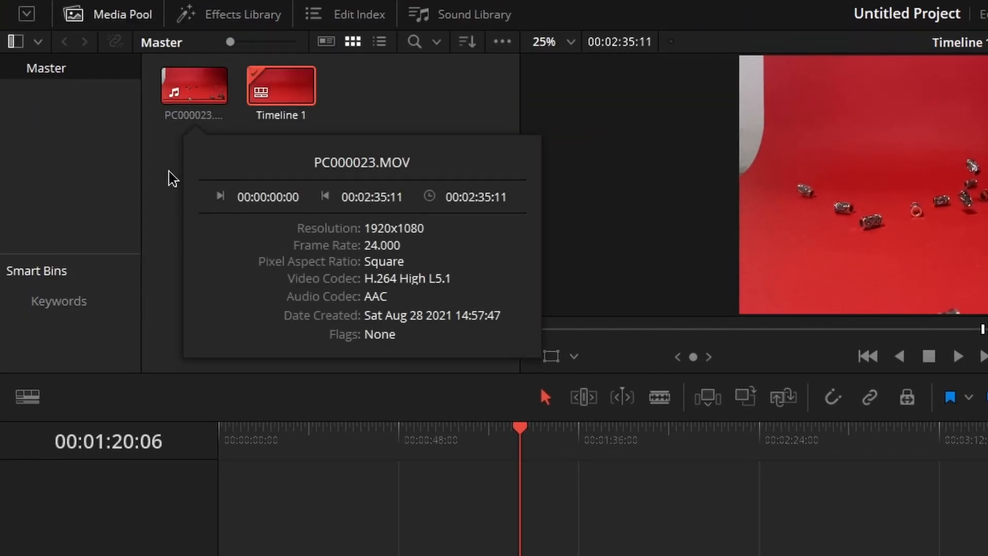
{"action": "right_click", "coordinate": [205, 107]}
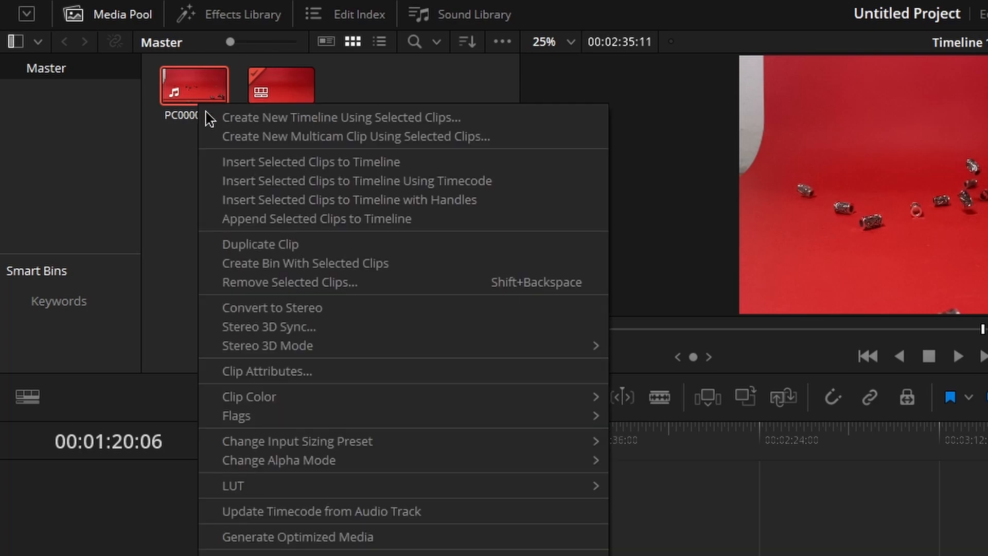
{"action": "left_click", "coordinate": [300, 371]}
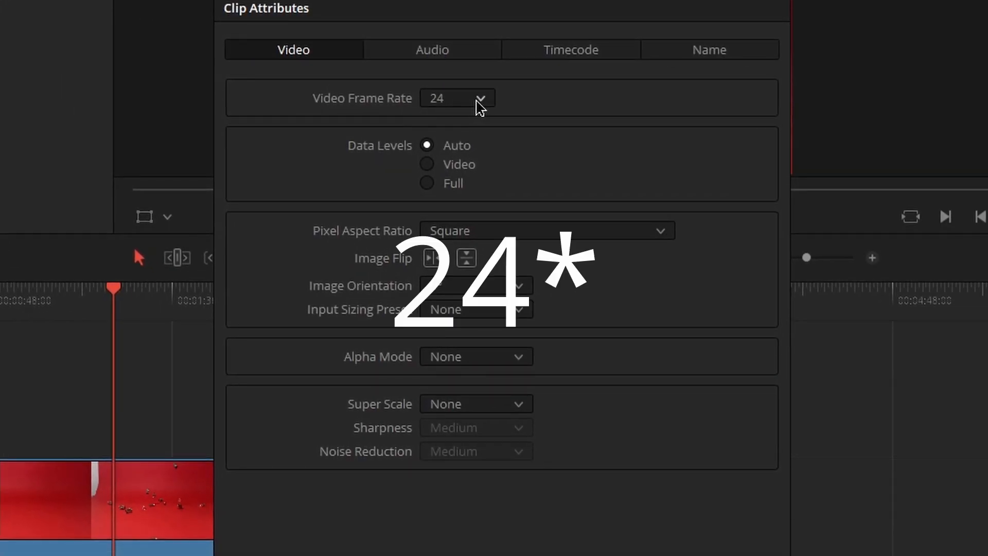
{"action": "left_click", "coordinate": [478, 100]}
{"action": "scroll", "coordinate": [474, 258], "scroll_direction": "down", "scroll_amount": 5}
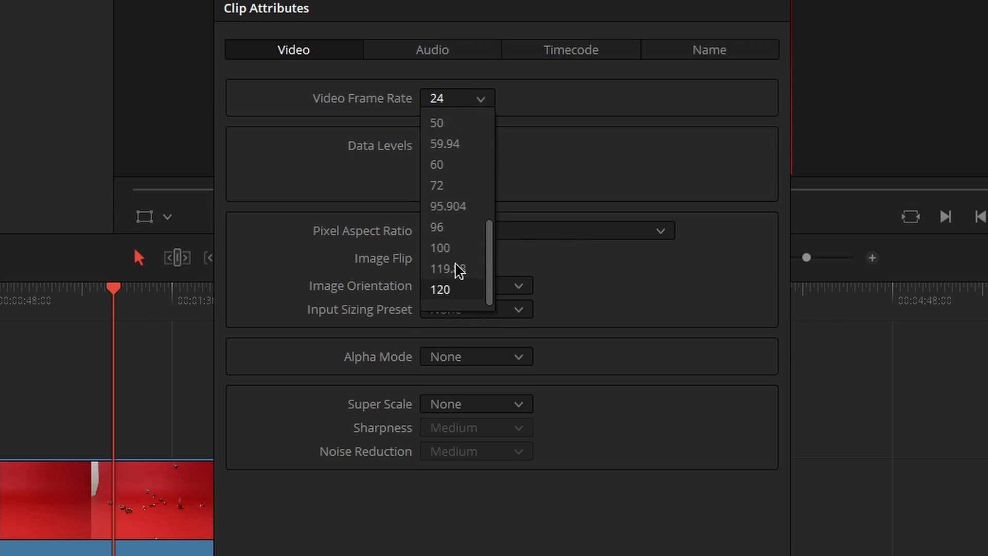
{"action": "scroll", "coordinate": [458, 223], "scroll_direction": "up", "scroll_amount": 5}
{"action": "left_click", "coordinate": [444, 123]}
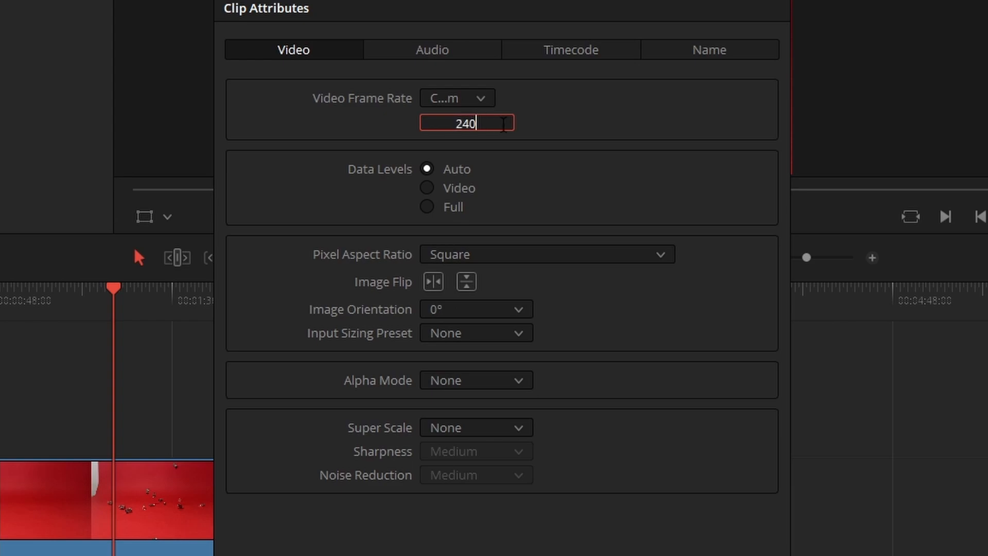
{"action": "key", "text": "Return"}
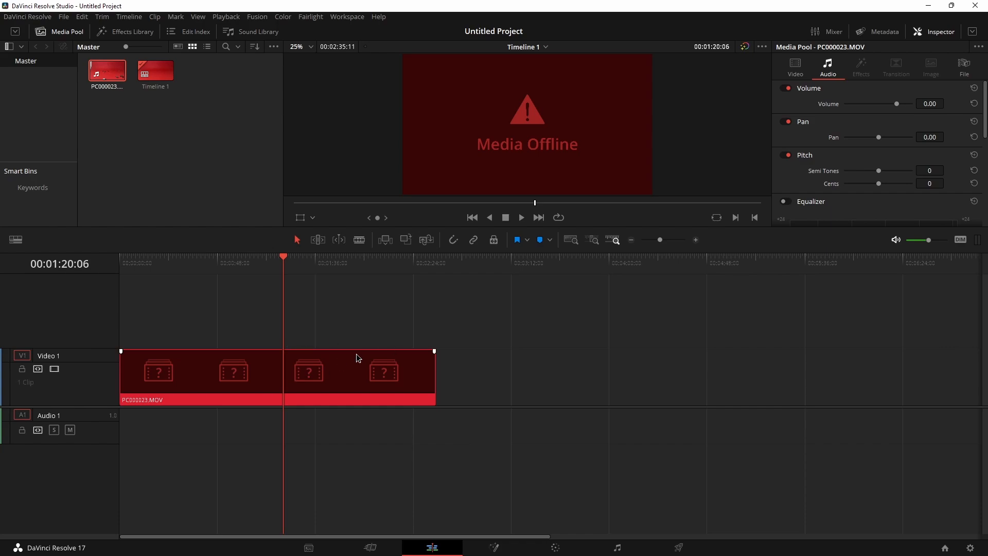
Replace the offline clip on Video 1 with only the video of PC000023.MOV, placed at the timeline start
{"action": "left_click_drag", "start_coordinate": [331, 321], "coordinate": [390, 415]}
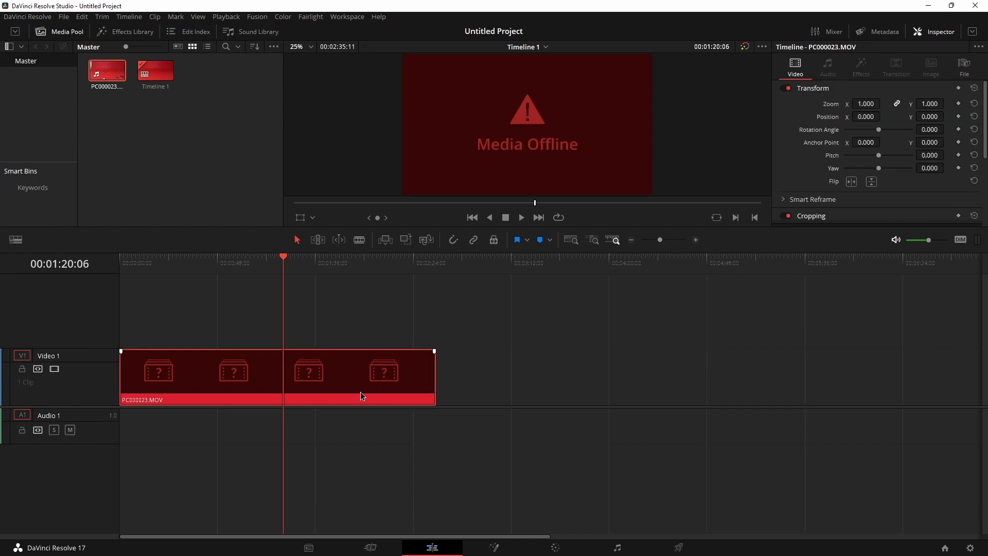
{"action": "key", "text": "Delete"}
{"action": "double_click", "coordinate": [115, 72]}
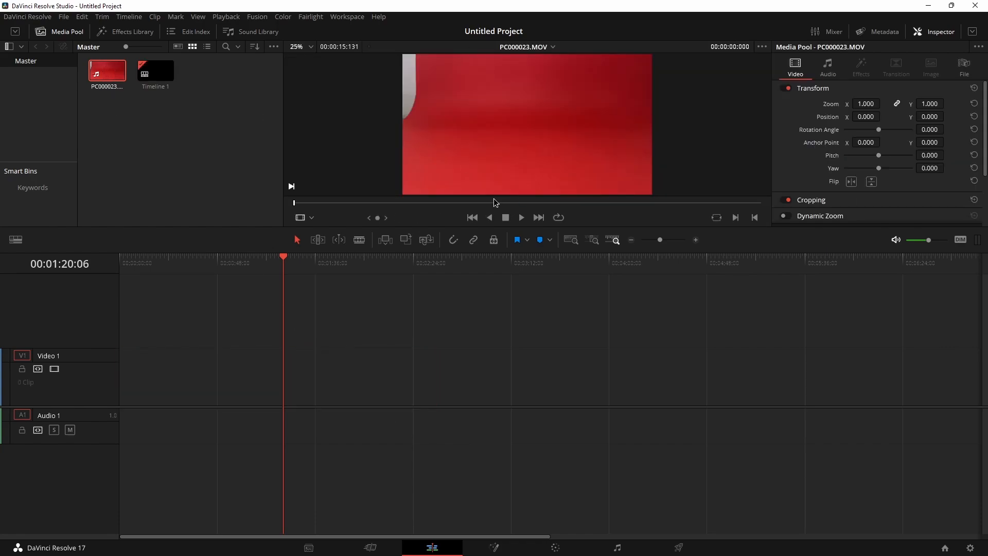
{"action": "left_click_drag", "start_coordinate": [508, 188], "coordinate": [113, 386]}
Play the new clip from the timeline start and scrub through it to check its motion
{"action": "left_click", "coordinate": [122, 258]}
{"action": "scroll", "coordinate": [172, 375], "scroll_direction": "up", "scroll_amount": 5}
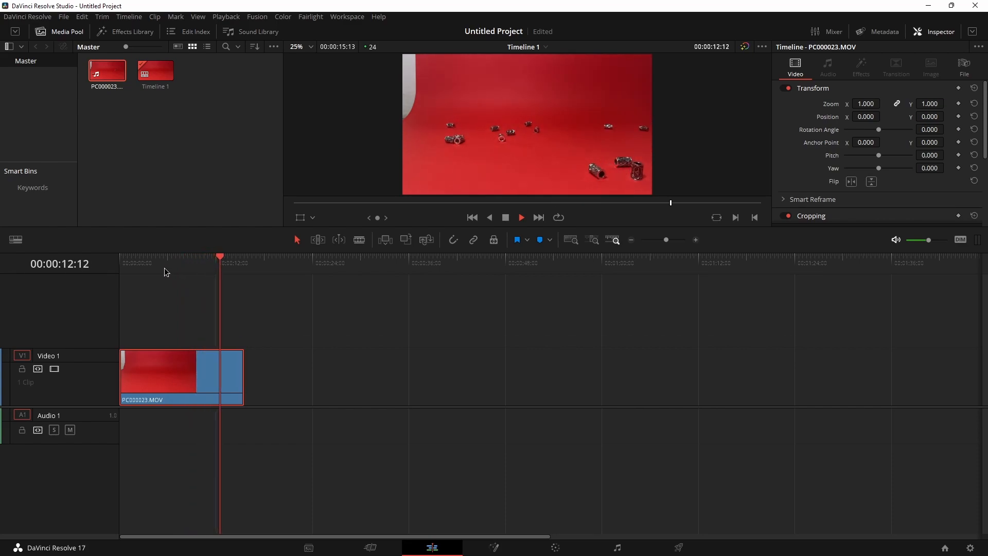
{"action": "key", "text": "space"}
{"action": "left_click_drag", "start_coordinate": [178, 268], "coordinate": [201, 279]}
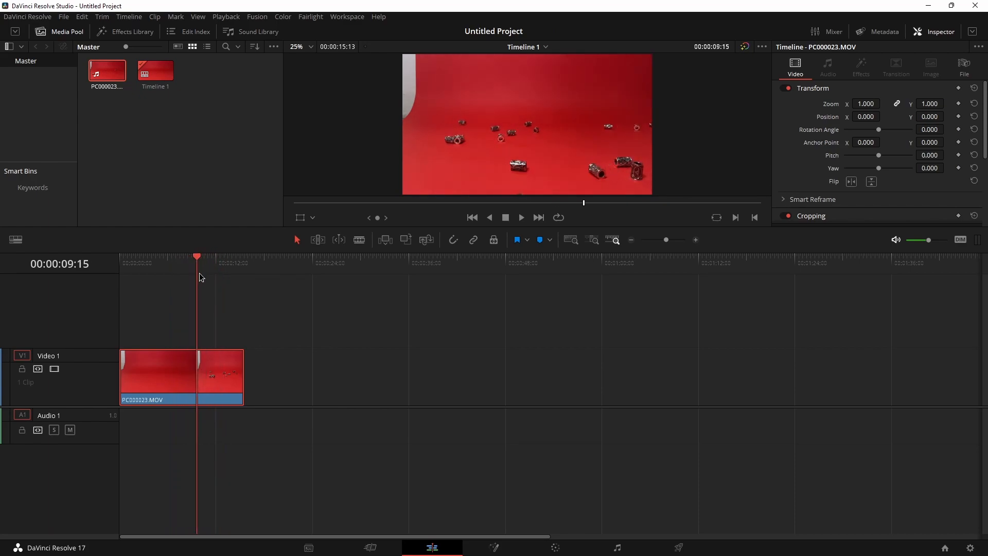
{"action": "scroll", "coordinate": [199, 273], "scroll_direction": "up", "scroll_amount": 2}
{"action": "scroll", "coordinate": [202, 279], "scroll_direction": "down", "scroll_amount": 3}
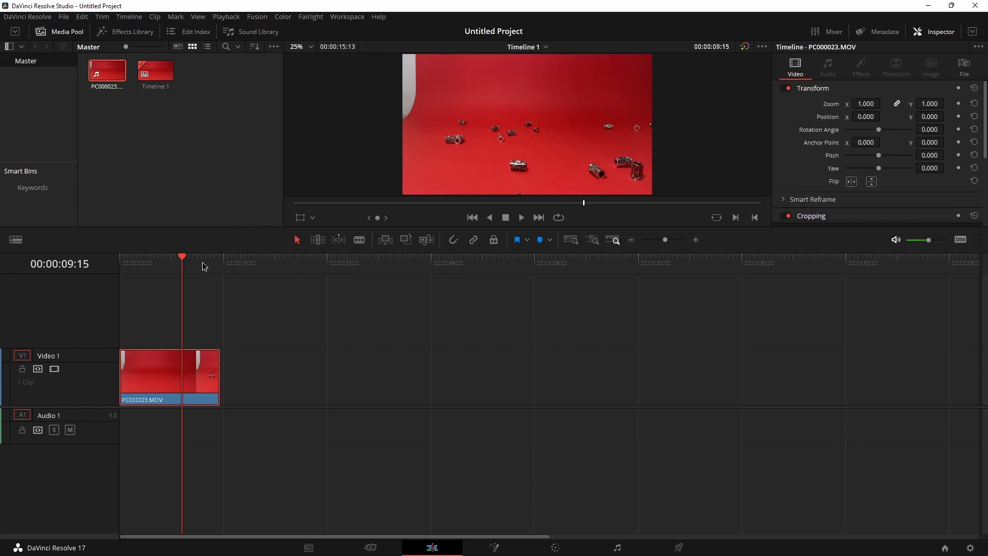
Cut off the part of the clip before 00:00:05:00 and move the remainder to the timeline start
{"action": "scroll", "coordinate": [239, 309], "scroll_direction": "up", "scroll_amount": 1}
{"action": "left_click_drag", "start_coordinate": [239, 267], "coordinate": [187, 279]}
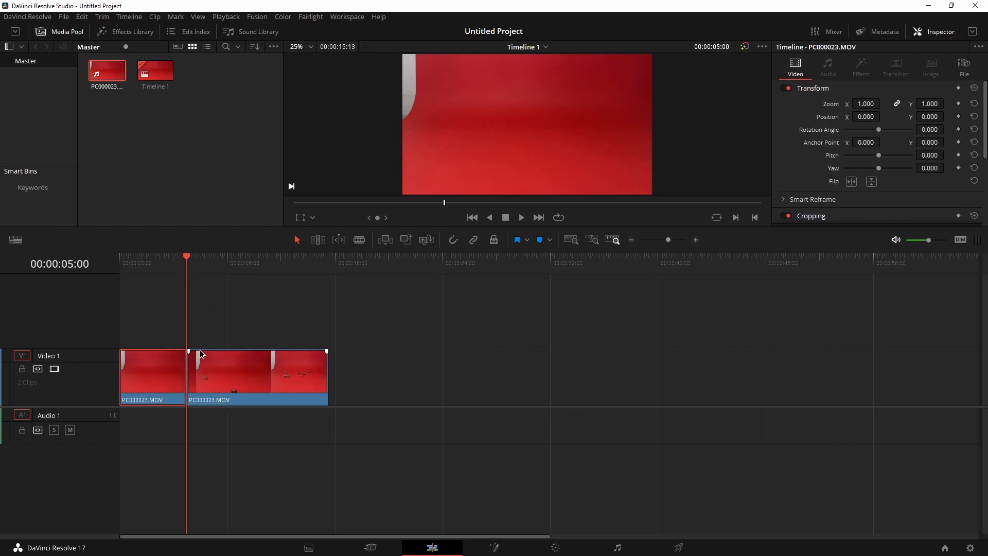
{"action": "key", "text": "BackSpace"}
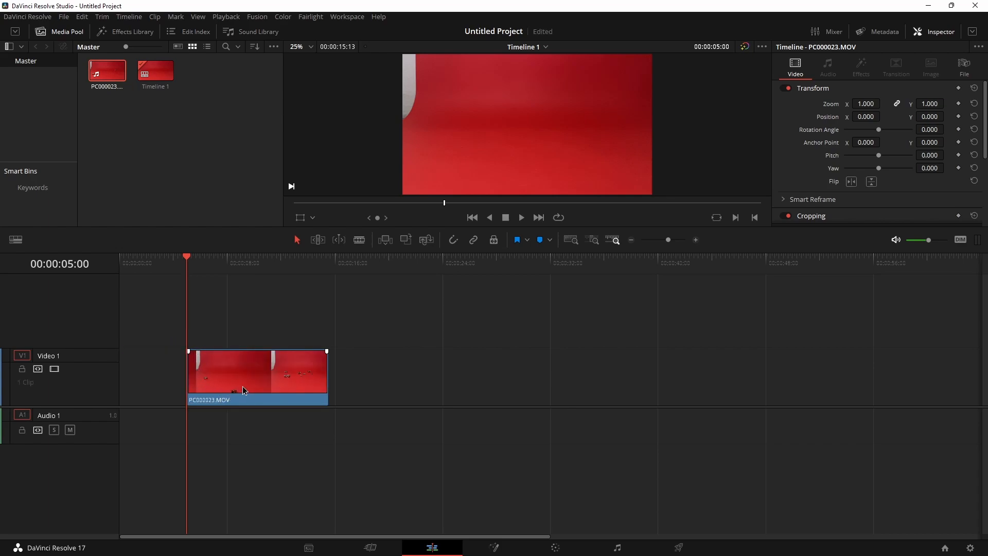
{"action": "left_click_drag", "start_coordinate": [259, 387], "coordinate": [190, 387]}
Split the clip at 00:00:04:23 and delete the part after the cut
{"action": "left_click_drag", "start_coordinate": [161, 268], "coordinate": [189, 279]}
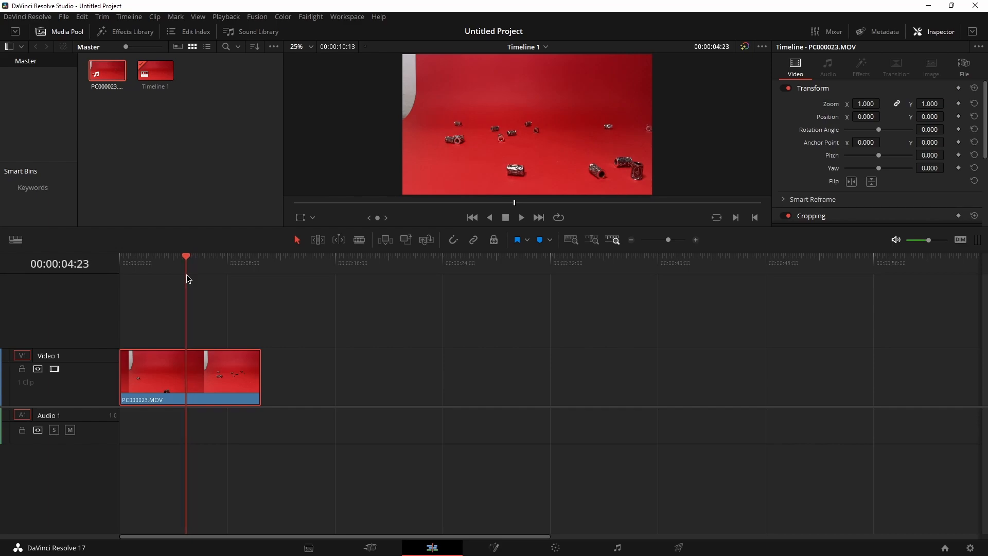
{"action": "key", "text": "ctrl+b"}
{"action": "left_click", "coordinate": [238, 374]}
{"action": "key", "text": "Delete"}
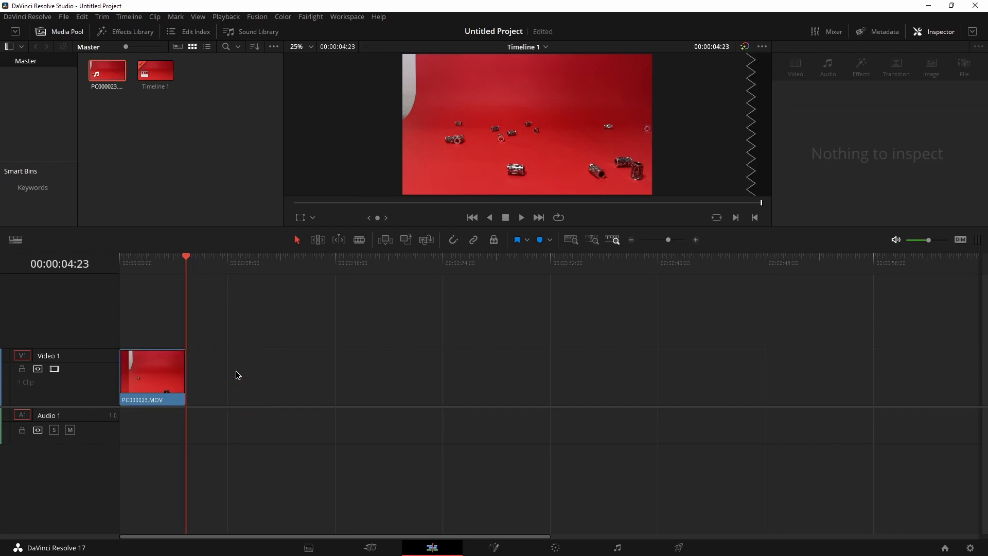
Try a different speed for the trimmed clip with Change Clip Speed and play back the result
{"action": "left_click", "coordinate": [171, 374]}
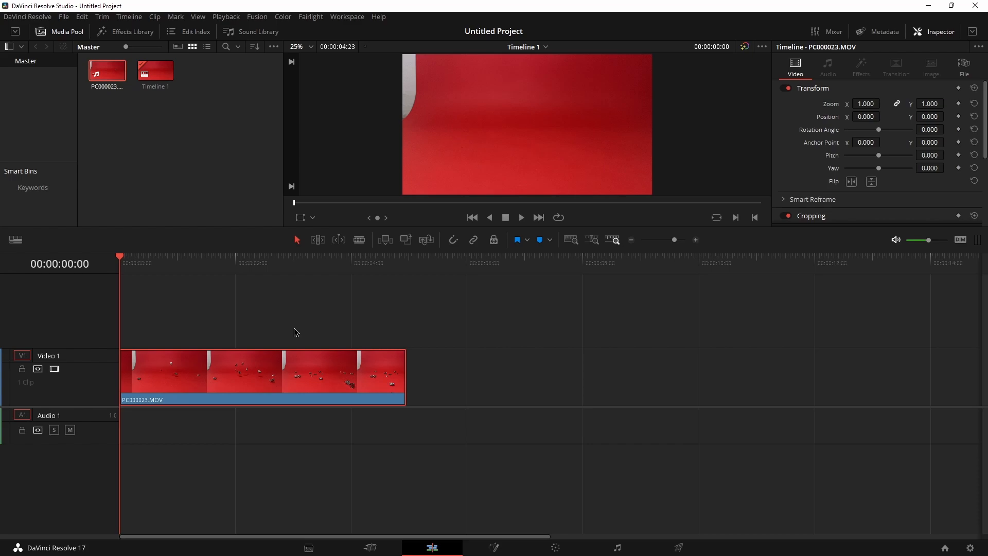
{"action": "right_click", "coordinate": [295, 382]}
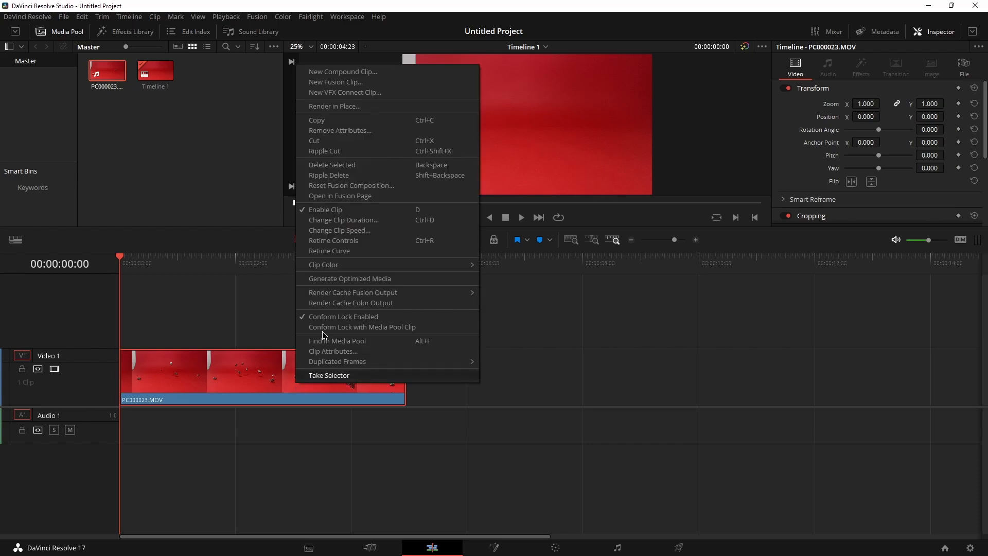
{"action": "left_click", "coordinate": [369, 235]}
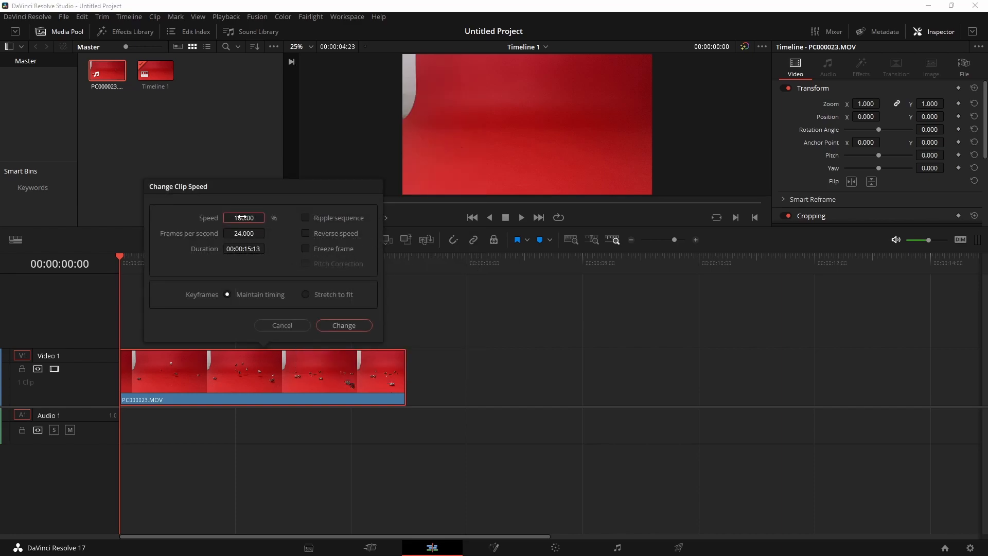
{"action": "left_click", "coordinate": [354, 324]}
{"action": "key", "text": "space"}
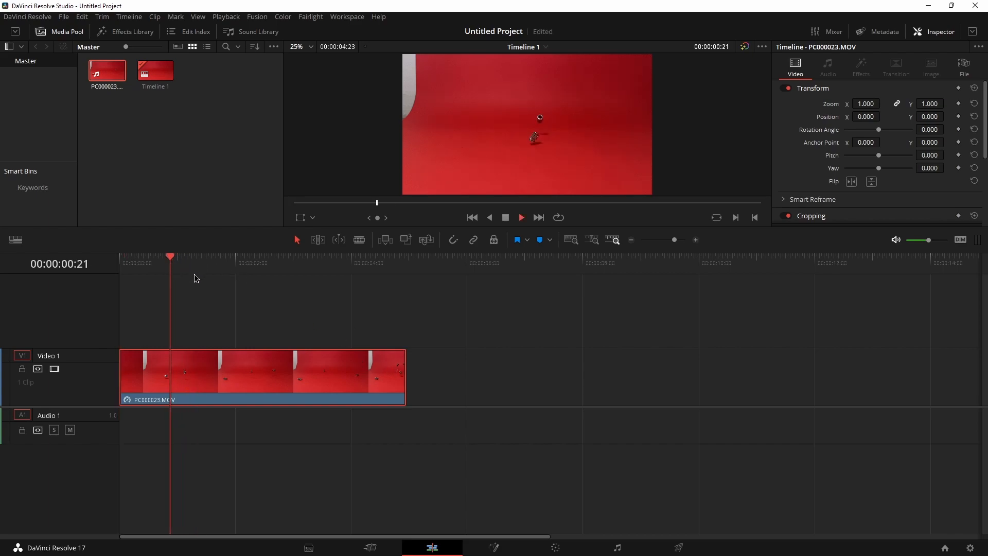
{"action": "key", "text": "space"}
Turn on the retime controls for the trimmed clip on Video 1
{"action": "right_click", "coordinate": [271, 386]}
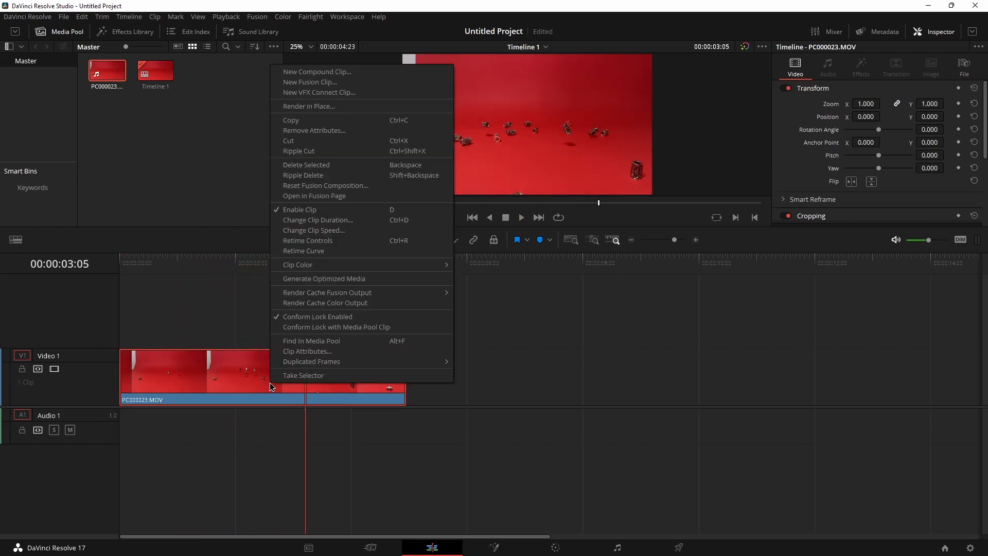
{"action": "left_click", "coordinate": [307, 241]}
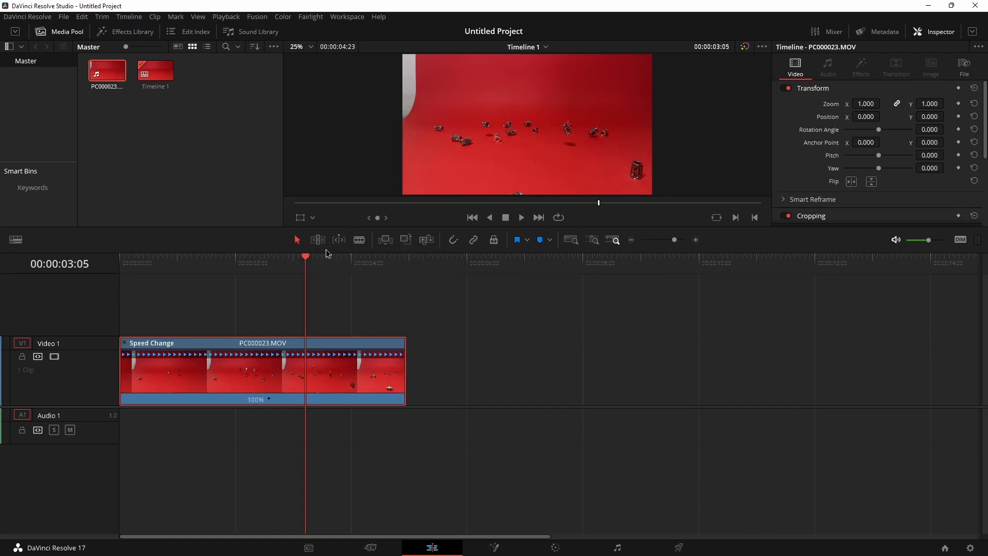
Try a 50% speed on the whole clip with the retime controls, play it back, and undo the change
{"action": "left_click", "coordinate": [269, 400]}
{"action": "mouse_move", "coordinate": [318, 444]}
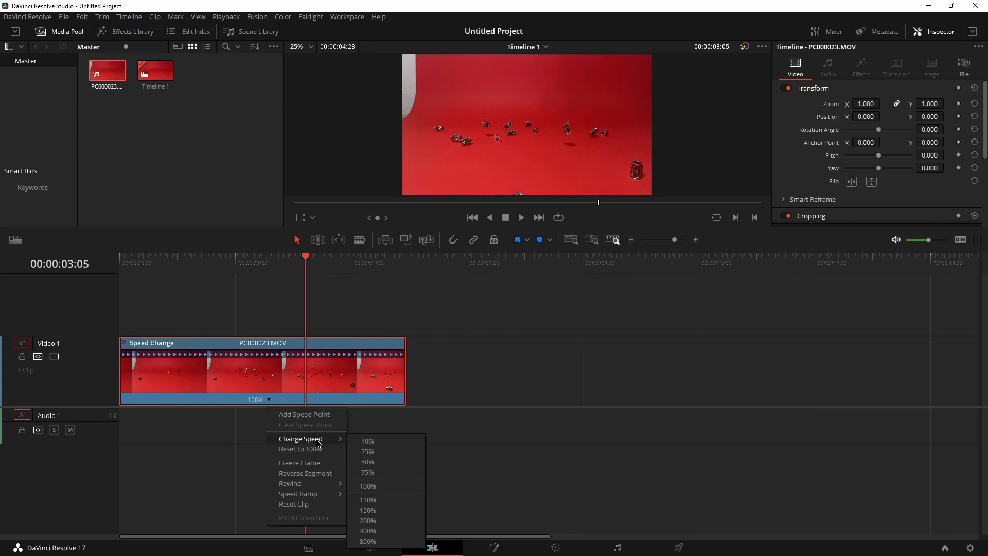
{"action": "left_click", "coordinate": [368, 462]}
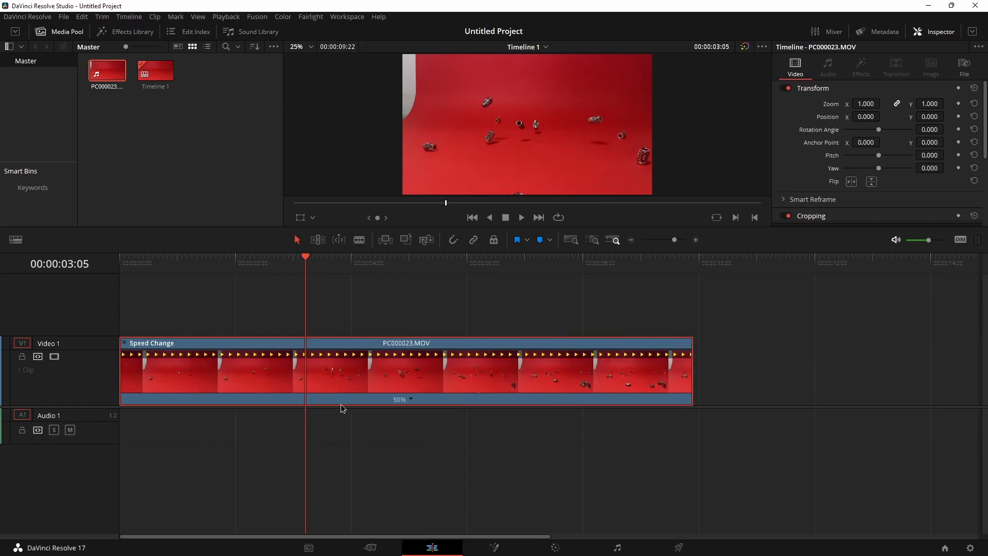
{"action": "key", "text": "space"}
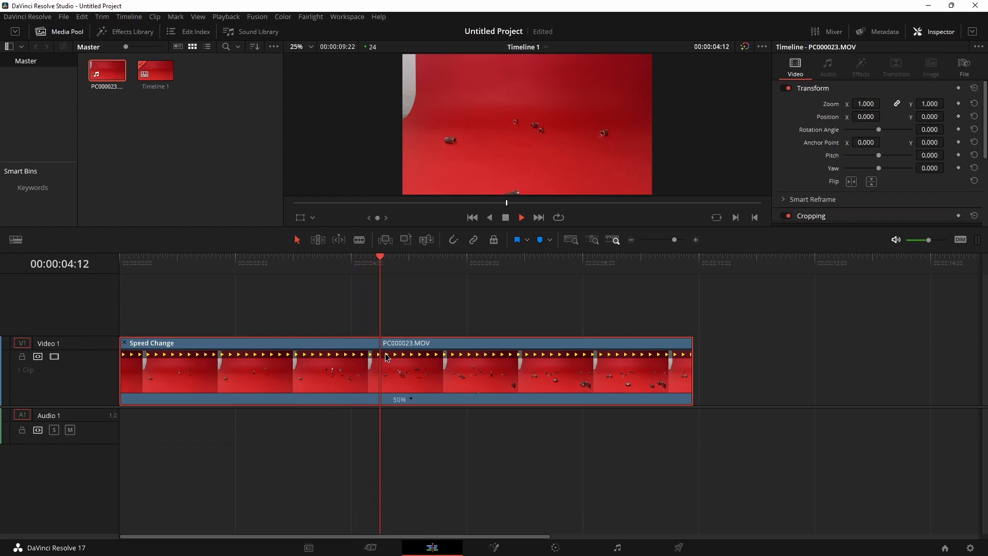
{"action": "key", "text": "ctrl+z"}
Add a speed point to the clip at 00:00:02:12
{"action": "left_click_drag", "start_coordinate": [252, 263], "coordinate": [265, 375]}
{"action": "right_click", "coordinate": [265, 376]}
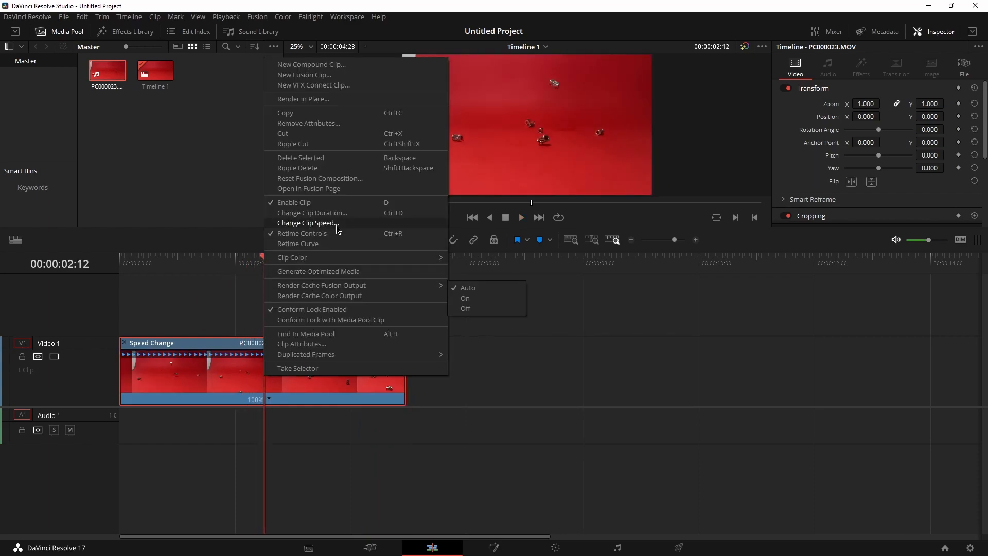
{"action": "left_click", "coordinate": [245, 385]}
{"action": "left_click", "coordinate": [269, 401]}
{"action": "left_click", "coordinate": [301, 415]}
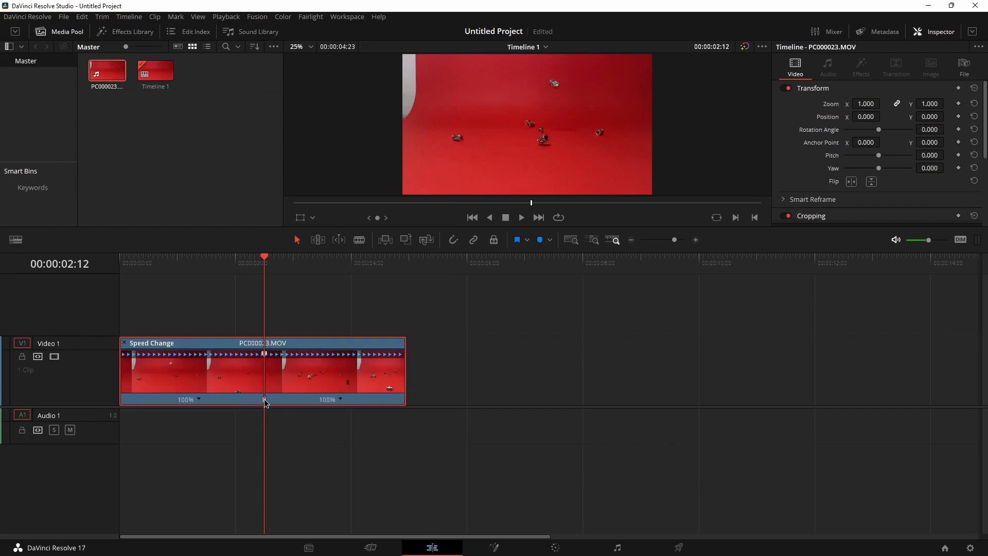
Try a 25% speed on the segment after the speed point, play it back, and undo the change
{"action": "left_click", "coordinate": [343, 401]}
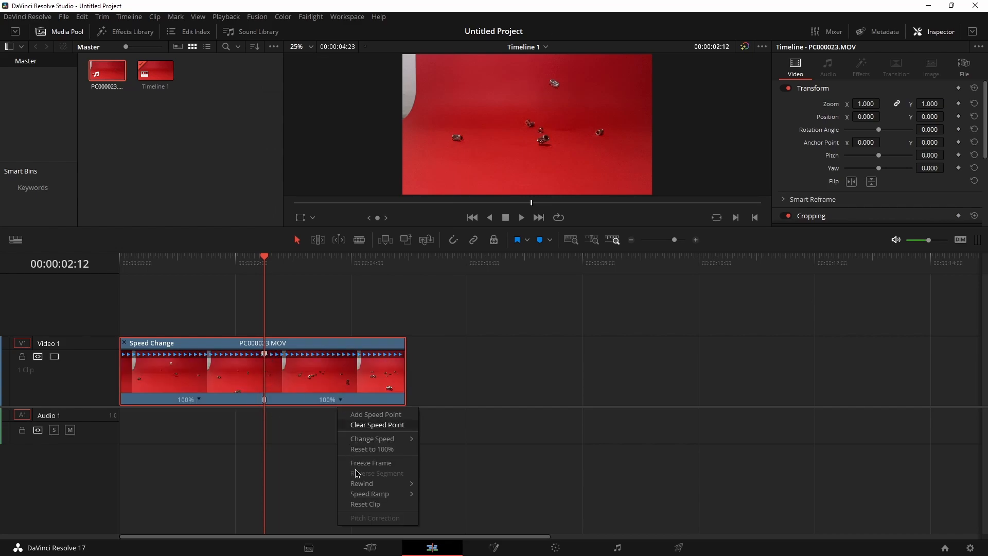
{"action": "mouse_move", "coordinate": [380, 443]}
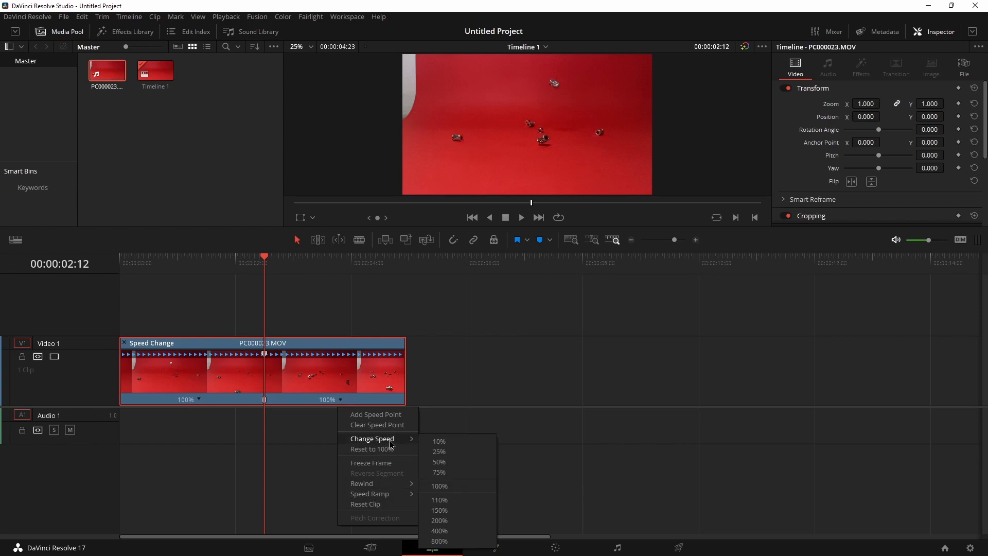
{"action": "left_click", "coordinate": [439, 451]}
{"action": "key", "text": "j"}
{"action": "key", "text": "j"}
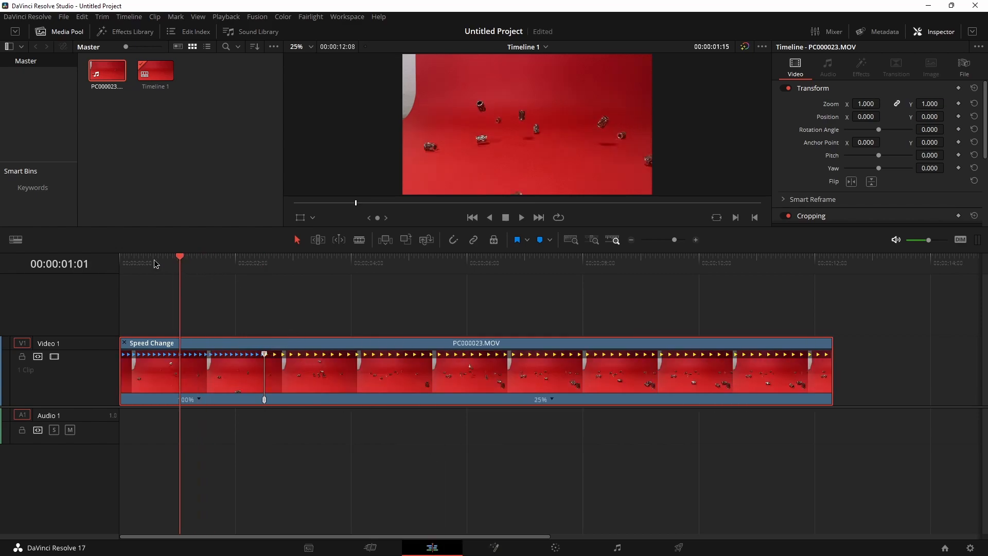
{"action": "key", "text": "l"}
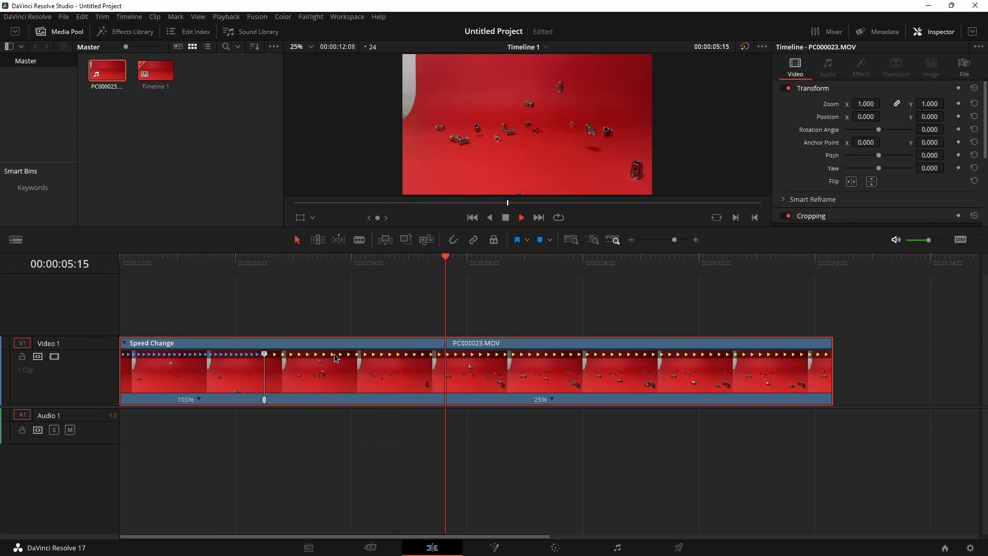
{"action": "key", "text": "ctrl+s"}
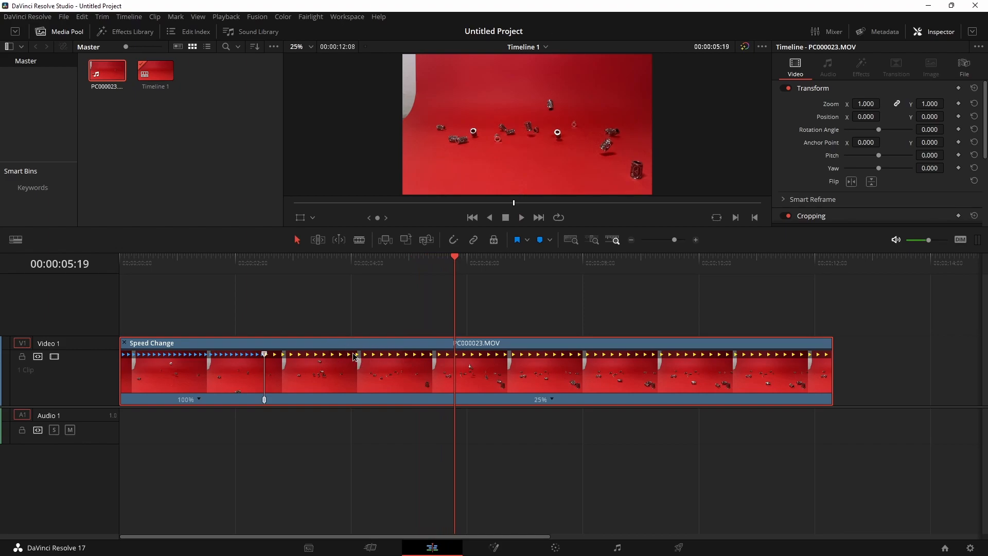
{"action": "key", "text": "ctrl+z"}
Remove the speed point from the trimmed clip and hide its retime controls
{"action": "right_click", "coordinate": [291, 346]}
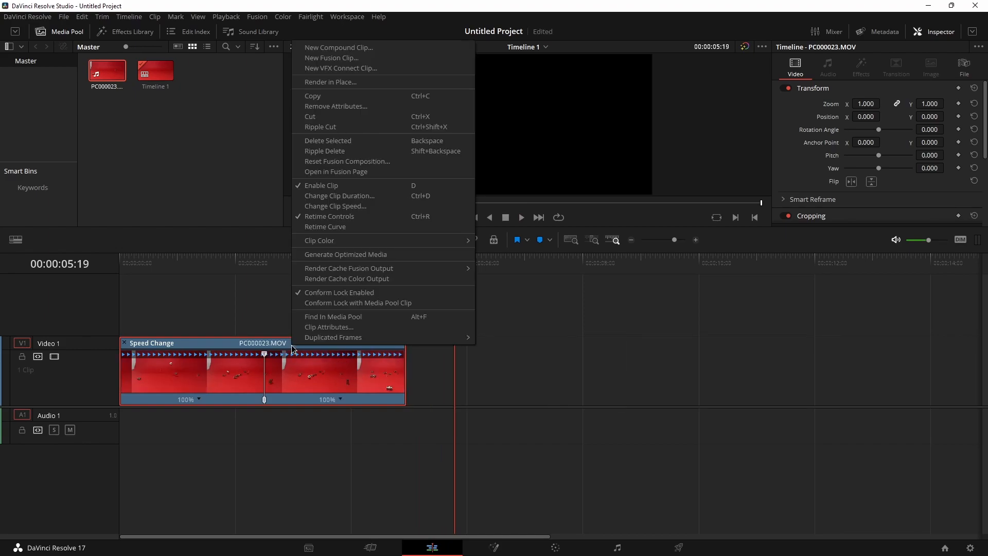
{"action": "mouse_move", "coordinate": [345, 241]}
{"action": "left_click", "coordinate": [341, 427]}
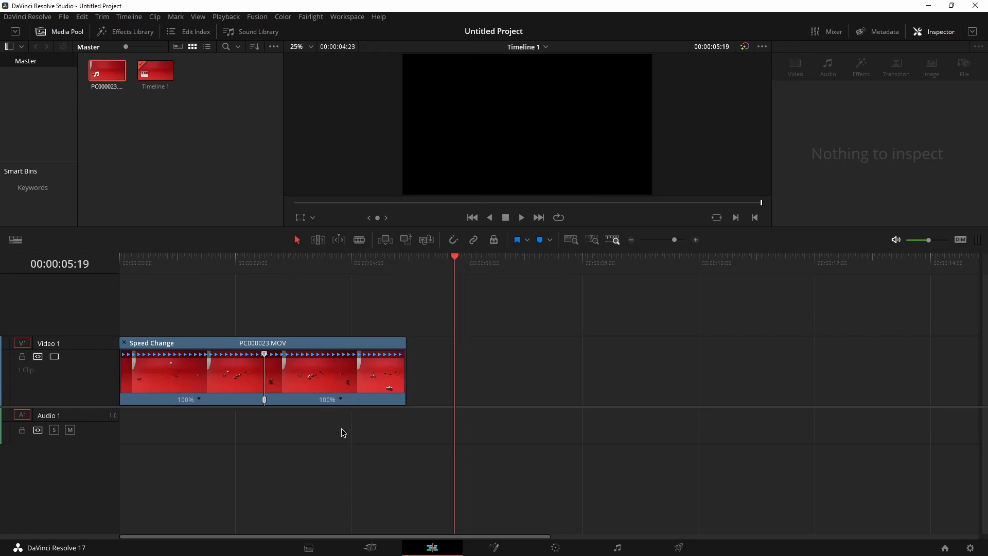
{"action": "key", "text": "ctrl+z"}
{"action": "key", "text": "ctrl+z"}
{"action": "key", "text": "ctrl+z"}
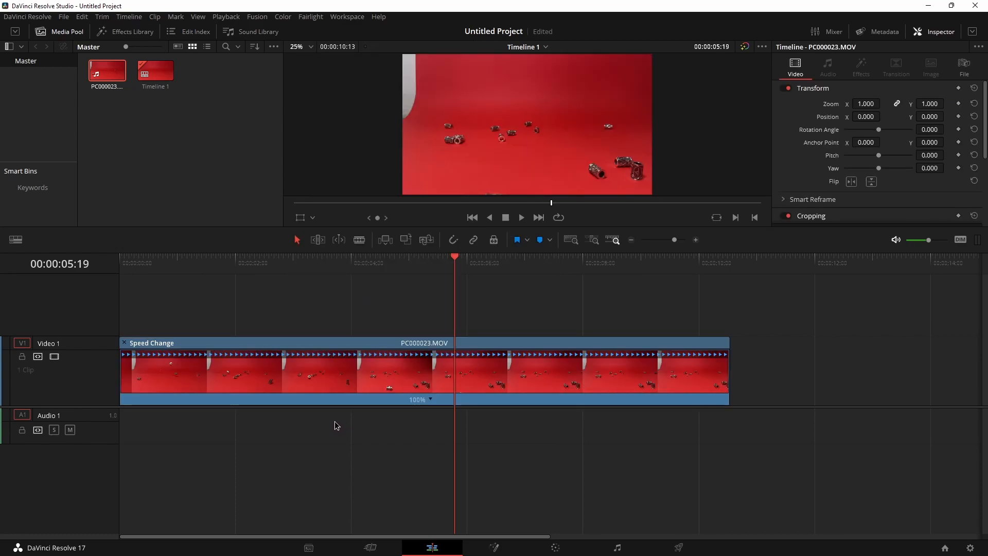
{"action": "key", "text": "ctrl+shift+z"}
{"action": "key", "text": "Delete"}
{"action": "left_click", "coordinate": [149, 346]}
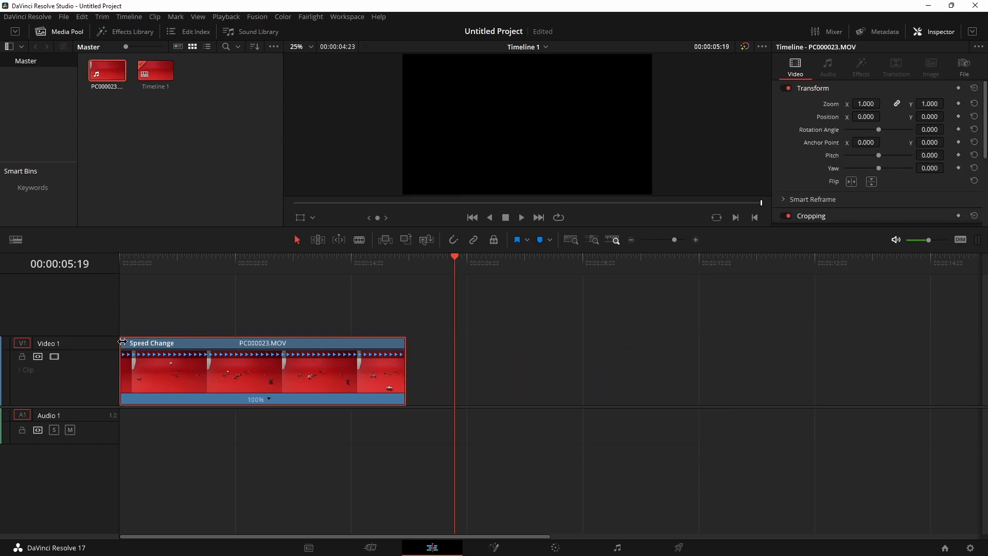
{"action": "key", "text": "ctrl+r"}
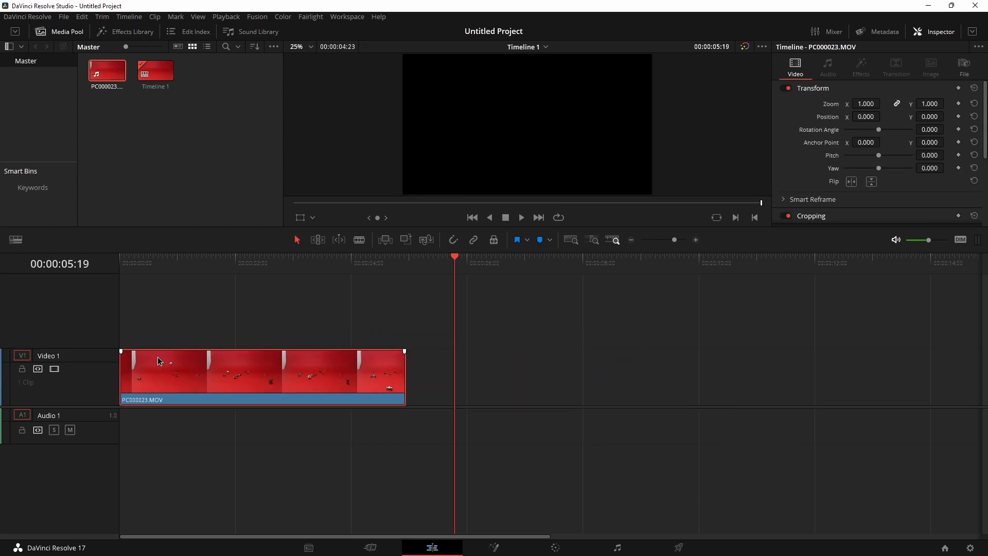
Open the retime curve for the trimmed clip on Video 1 and zoom the timeline in on the clip
{"action": "right_click", "coordinate": [219, 375]}
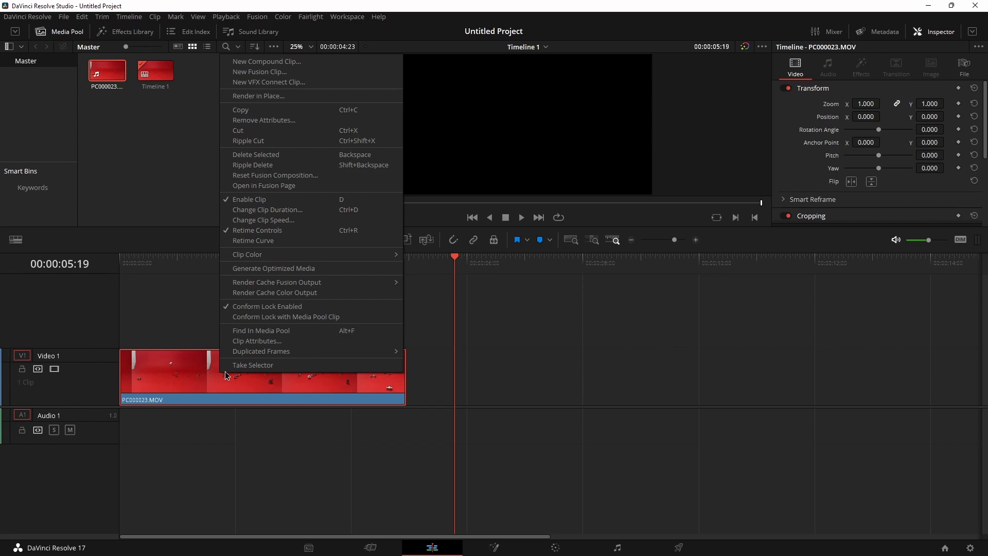
{"action": "left_click", "coordinate": [256, 240]}
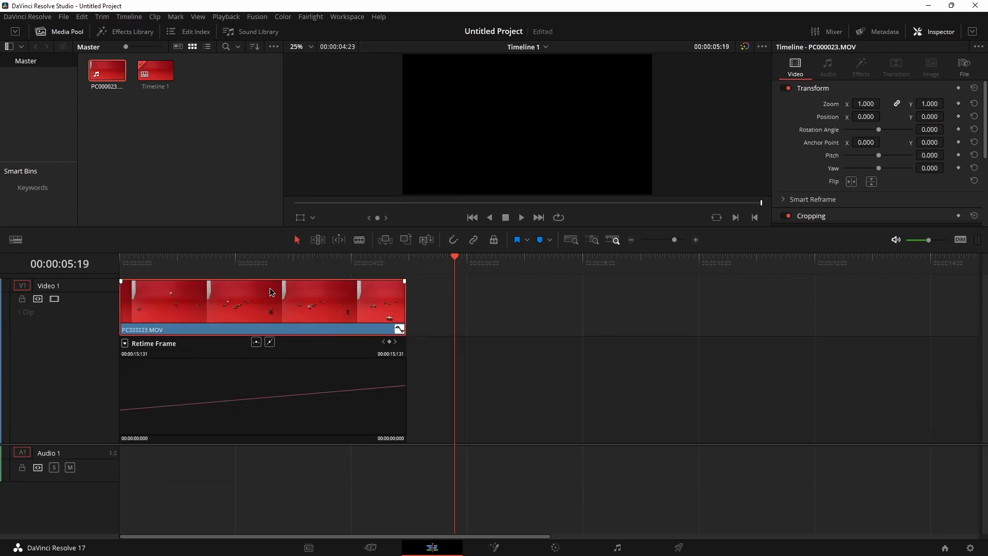
{"action": "left_click", "coordinate": [143, 269]}
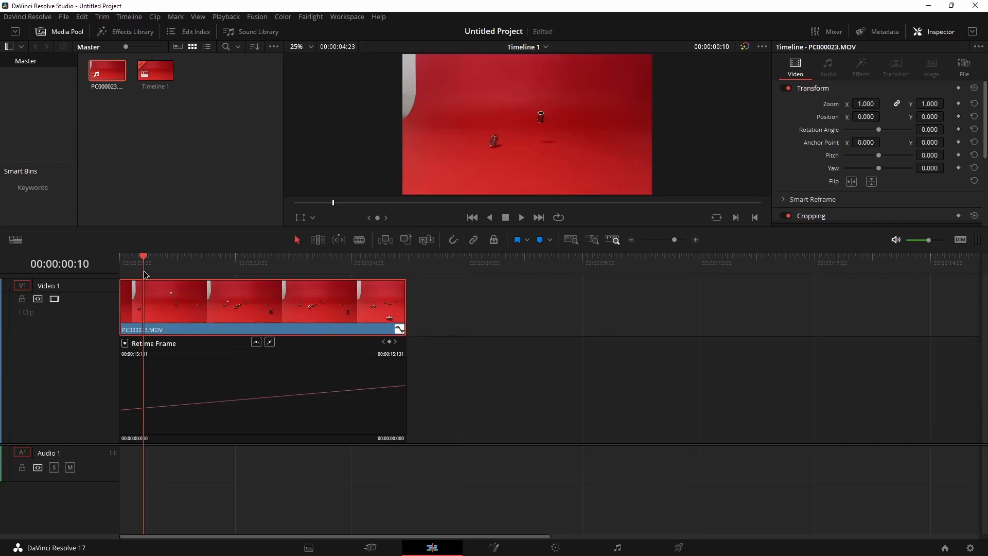
{"action": "left_click", "coordinate": [126, 344]}
{"action": "left_click_drag", "start_coordinate": [229, 262], "coordinate": [183, 264]}
{"action": "scroll", "coordinate": [183, 379], "scroll_direction": "up", "scroll_amount": 3}
{"action": "scroll", "coordinate": [214, 385], "scroll_direction": "down", "scroll_amount": 3}
{"action": "scroll", "coordinate": [214, 388], "scroll_direction": "down", "scroll_amount": 6}
{"action": "scroll", "coordinate": [210, 386], "scroll_direction": "up", "scroll_amount": 5}
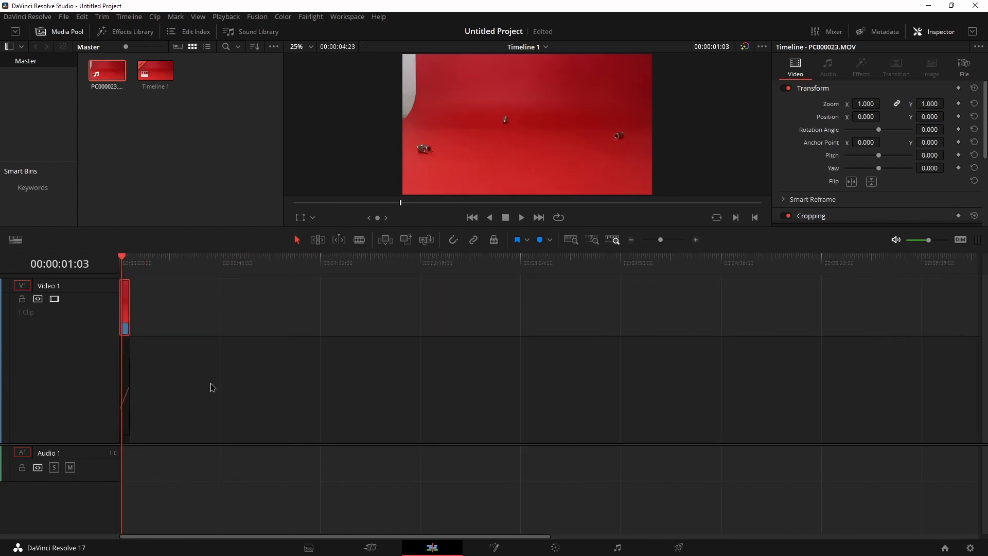
{"action": "scroll", "coordinate": [175, 369], "scroll_direction": "down", "scroll_amount": 2}
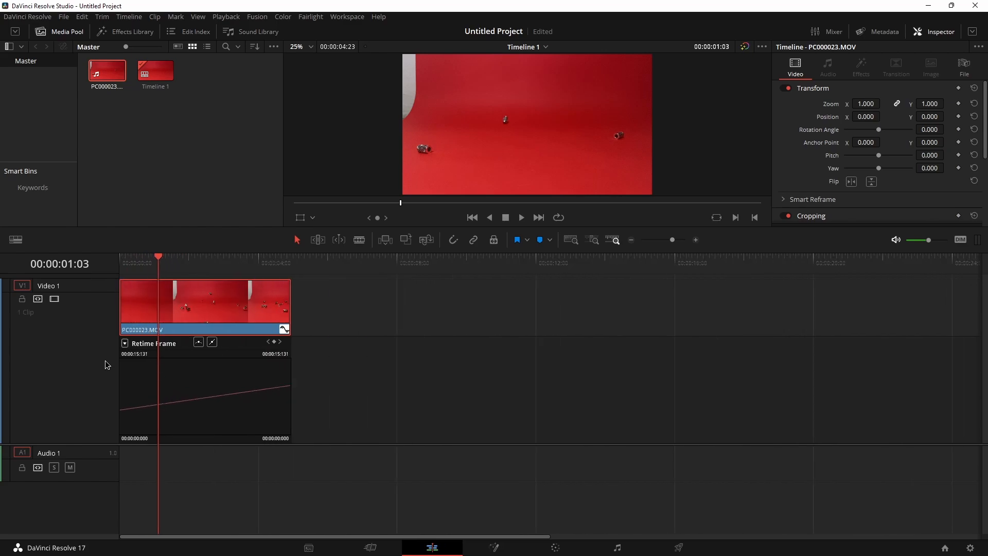
{"action": "scroll", "coordinate": [186, 360], "scroll_direction": "up", "scroll_amount": 4}
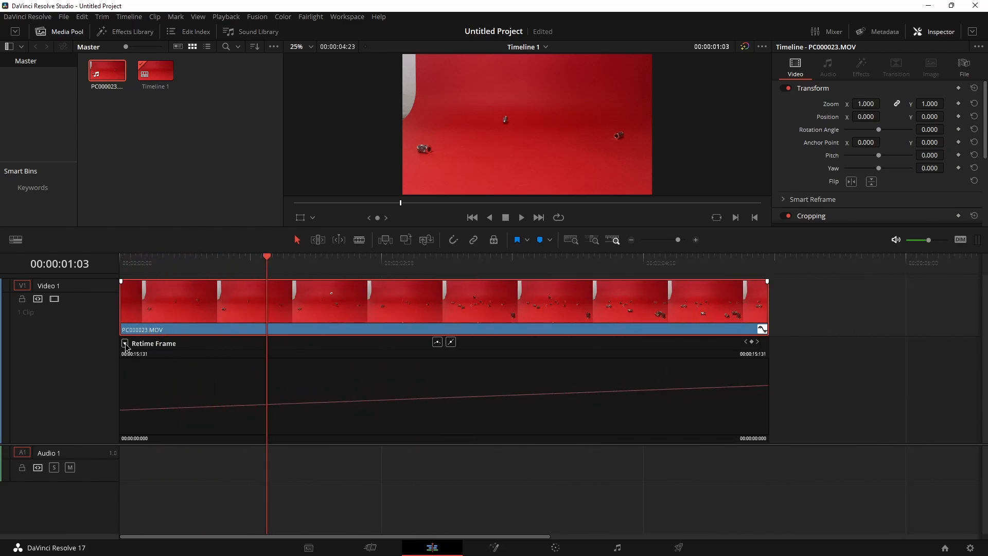
Show the Retime Speed curve for the clip in place of the Retime Frame curve
{"action": "left_click", "coordinate": [125, 344]}
{"action": "left_click", "coordinate": [128, 533]}
{"action": "left_click", "coordinate": [282, 350]}
{"action": "left_click_drag", "start_coordinate": [196, 270], "coordinate": [310, 288]}
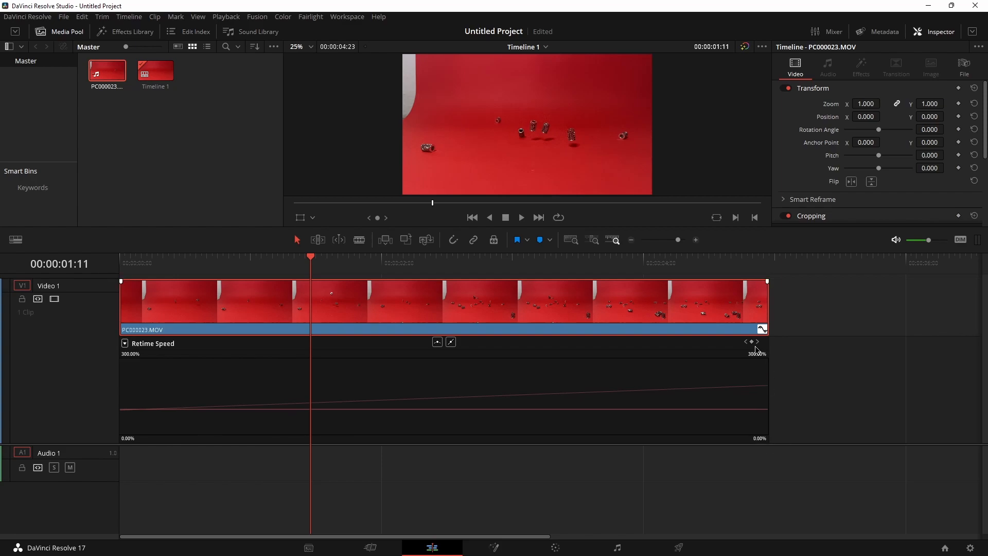
{"action": "left_click_drag", "start_coordinate": [757, 354], "coordinate": [344, 342]}
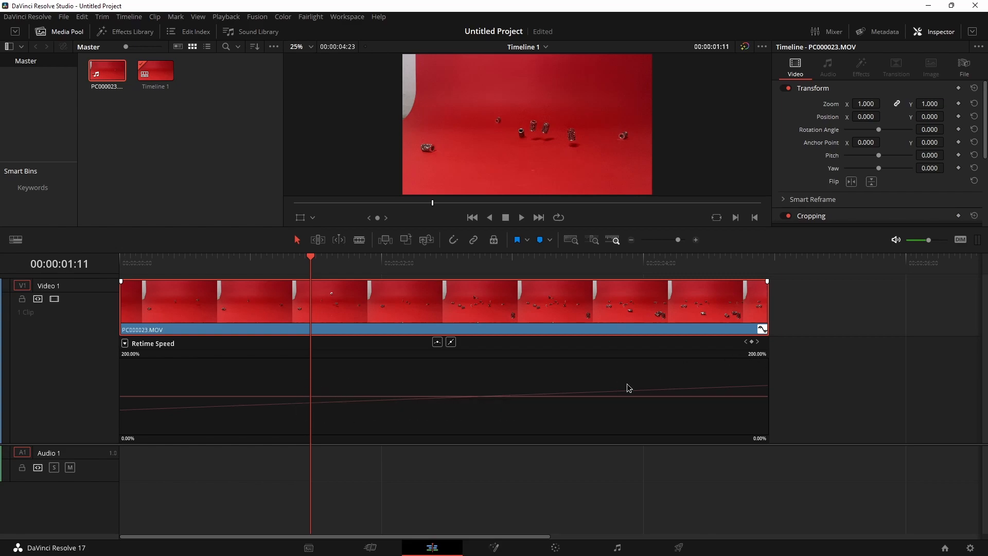
Add a keyframe to the Retime Speed curve at 00:00:01:01 and lower the clip's speed after it
{"action": "key", "text": "Home"}
{"action": "key", "text": "space"}
{"action": "key", "text": "space"}
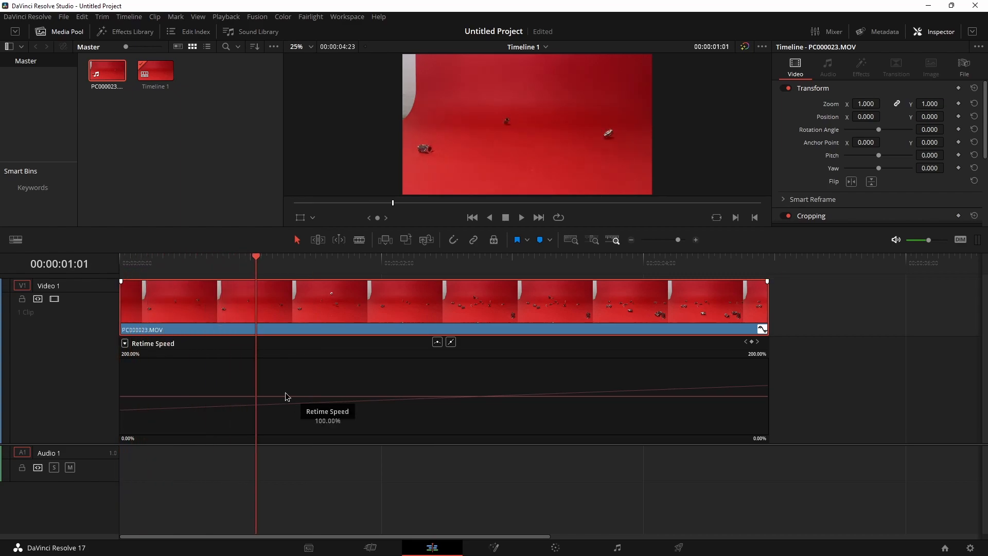
{"action": "left_click", "coordinate": [255, 396]}
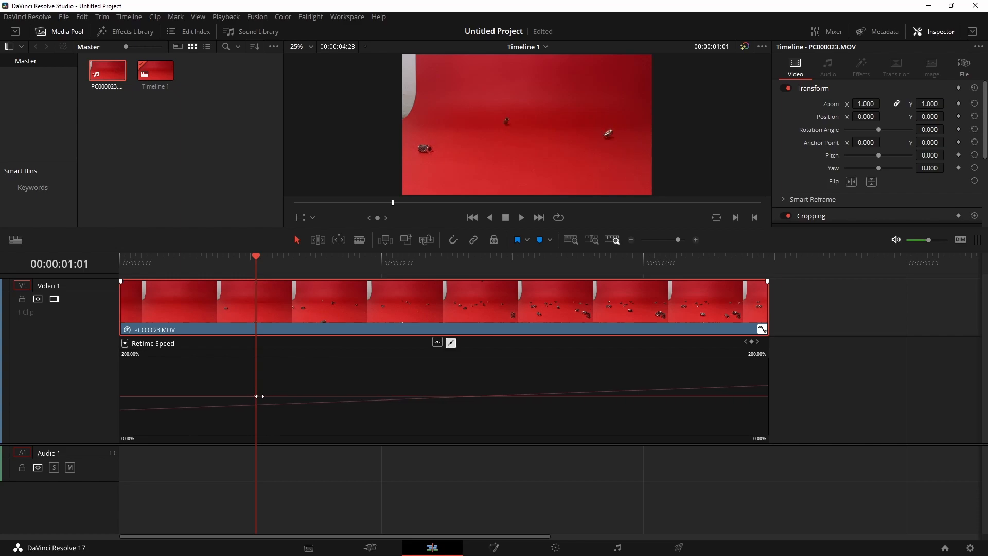
{"action": "left_click_drag", "start_coordinate": [294, 396], "coordinate": [337, 520]}
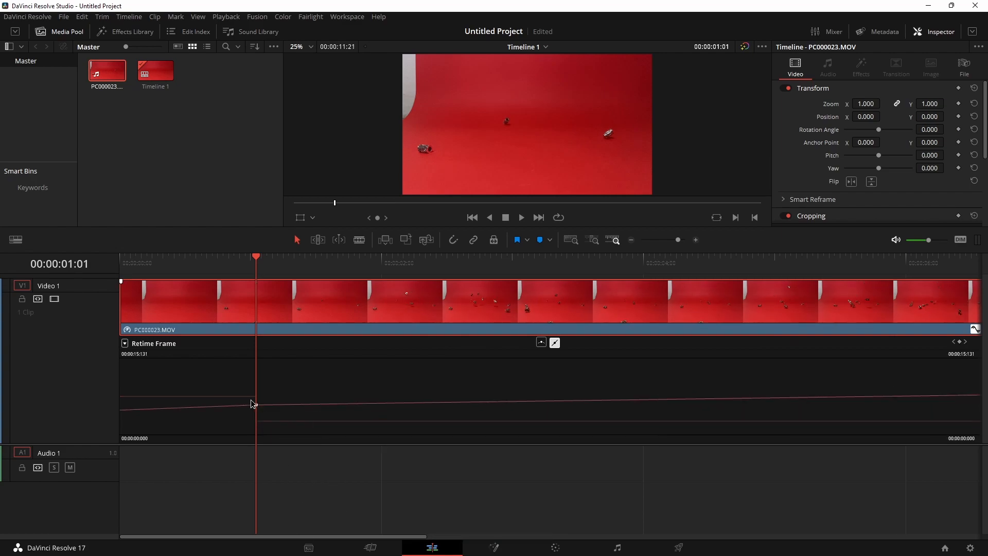
Try smoothing the speed keyframe with a shortened Bezier handle and check the transition in playback
{"action": "left_click", "coordinate": [545, 344]}
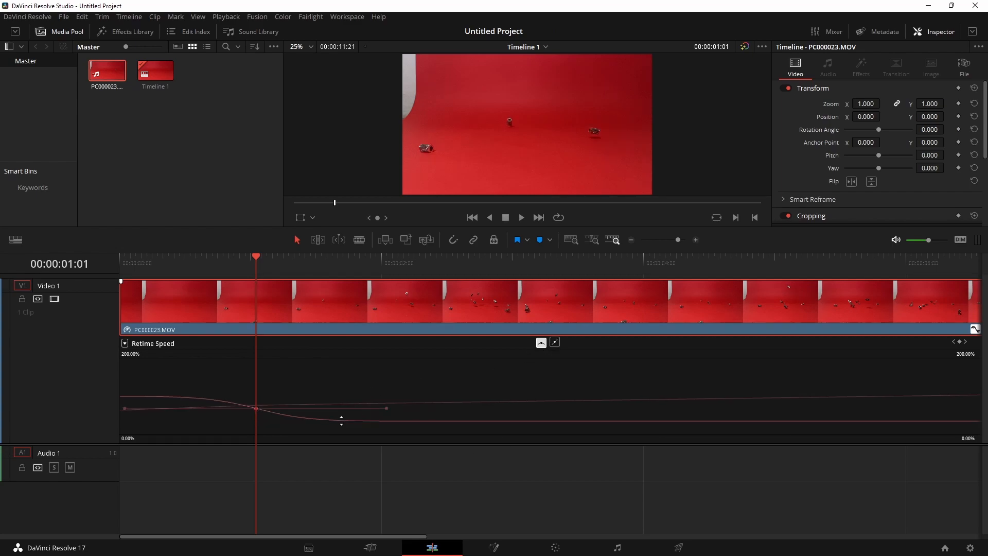
{"action": "left_click_drag", "start_coordinate": [386, 410], "coordinate": [236, 420]}
{"action": "left_click", "coordinate": [227, 265]}
{"action": "left_click", "coordinate": [213, 271]}
{"action": "key", "text": "space"}
{"action": "key", "text": "space"}
{"action": "left_click", "coordinate": [229, 270]}
{"action": "mouse_move", "coordinate": [229, 272]}
{"action": "left_mouse_down"}
{"action": "mouse_move", "coordinate": [262, 280]}
{"action": "mouse_move", "coordinate": [245, 280]}
{"action": "left_mouse_up"}
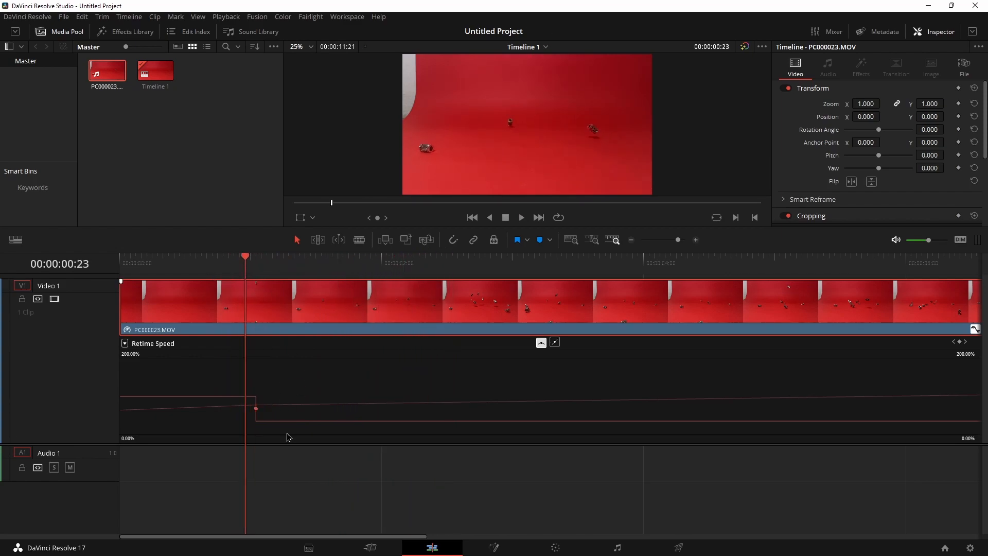
Move the speed keyframe slightly earlier and smooth it with shortened Bezier handles
{"action": "left_click_drag", "start_coordinate": [256, 409], "coordinate": [250, 408]}
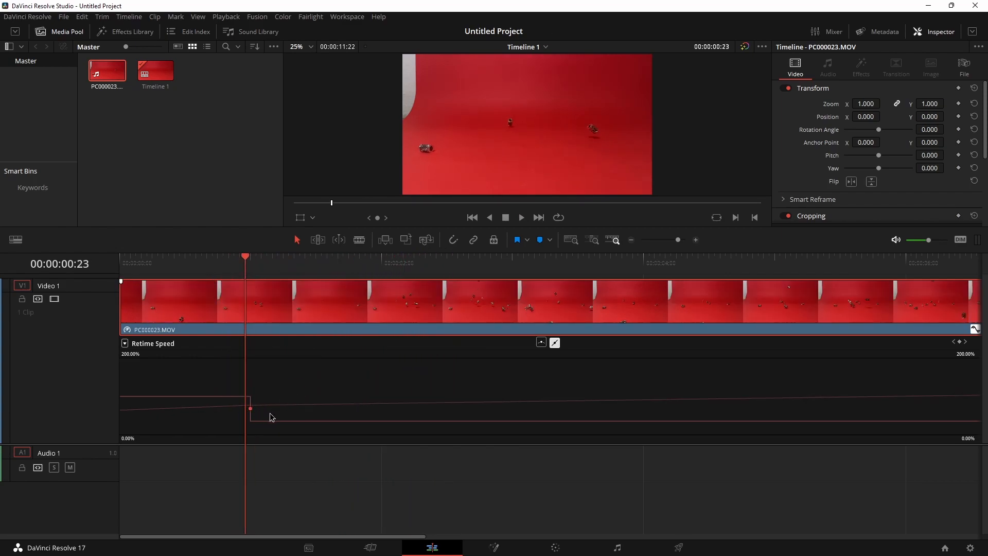
{"action": "left_click", "coordinate": [541, 342]}
{"action": "left_click_drag", "start_coordinate": [382, 409], "coordinate": [212, 408]}
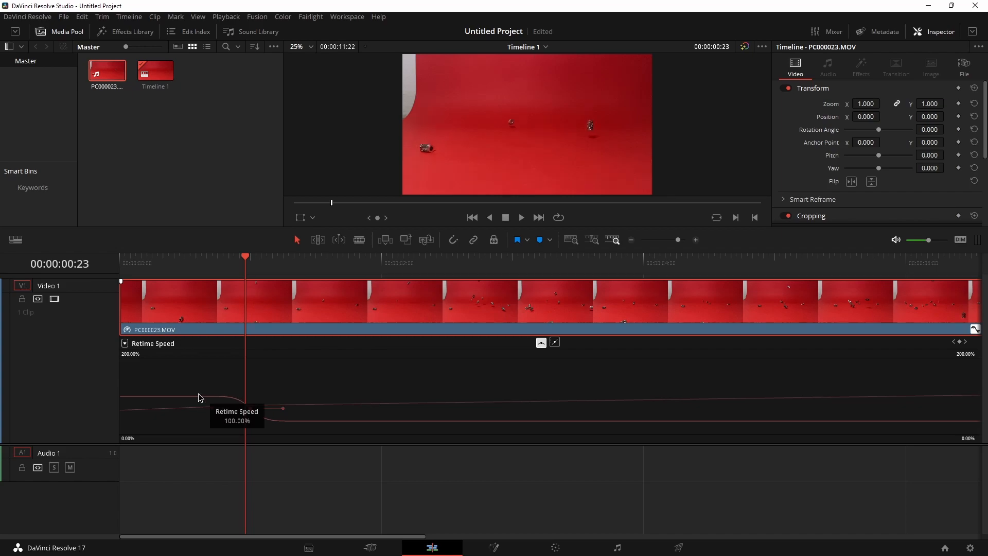
Play back the clip across the smoothed speed keyframe to check the slowdown
{"action": "left_click", "coordinate": [196, 264]}
{"action": "left_click_drag", "start_coordinate": [194, 264], "coordinate": [174, 265]}
{"action": "key", "text": "space"}
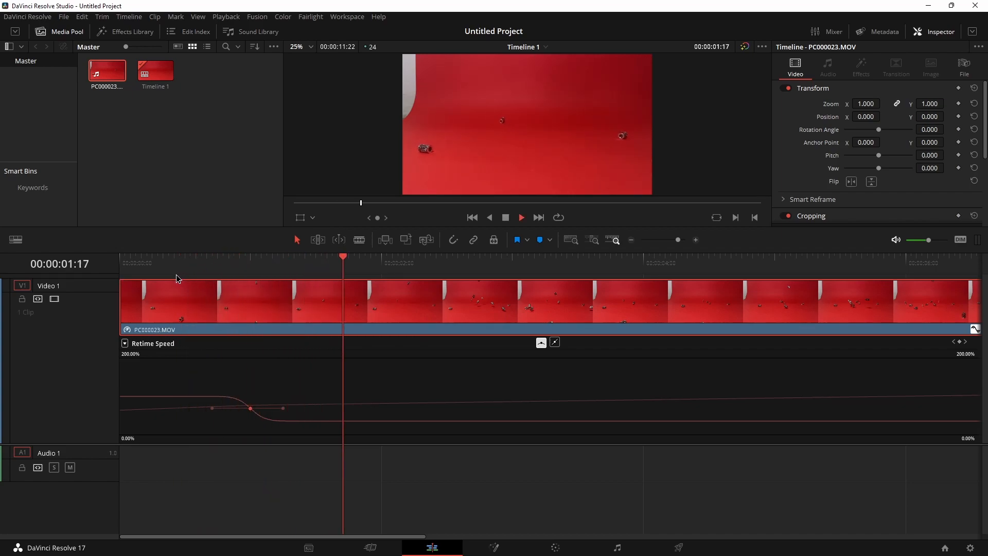
{"action": "key", "text": "space"}
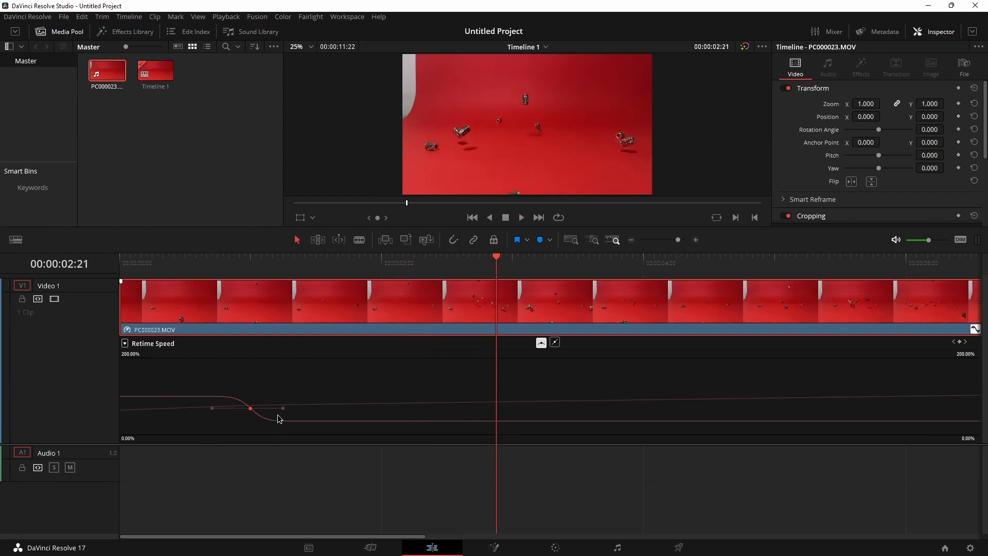
Lower the speed after the keyframe to about 10.64% and play back the ramp from the timeline start
{"action": "left_click_drag", "start_coordinate": [282, 408], "coordinate": [232, 411]}
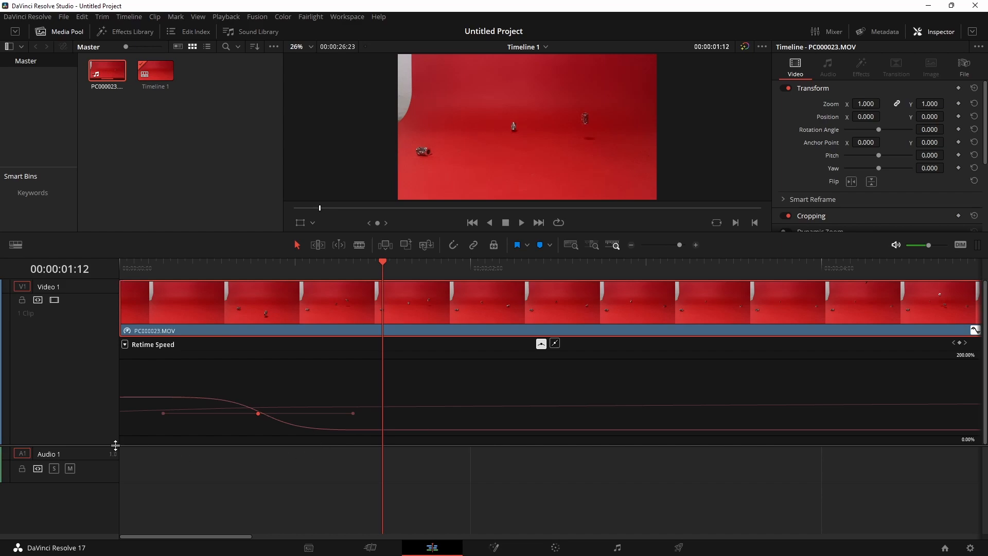
{"action": "left_click_drag", "start_coordinate": [115, 445], "coordinate": [113, 510]}
{"action": "left_click_drag", "start_coordinate": [427, 495], "coordinate": [441, 503]}
{"action": "key", "text": "Home"}
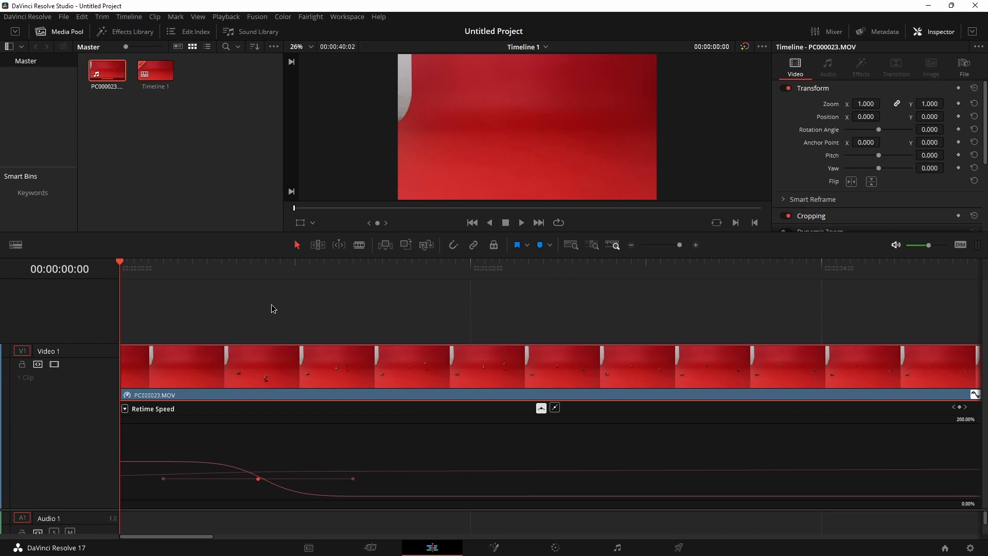
{"action": "key", "text": "space"}
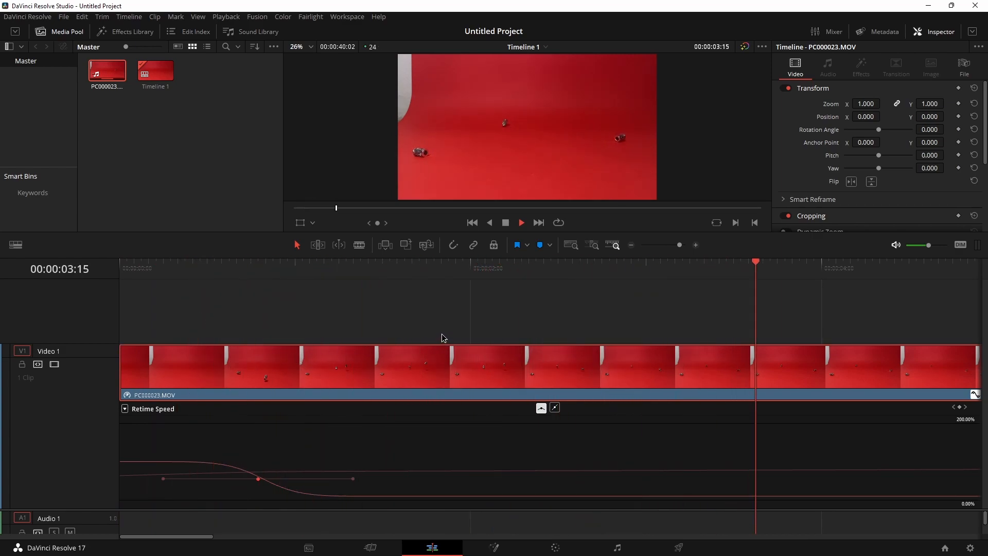
{"action": "left_click", "coordinate": [204, 269]}
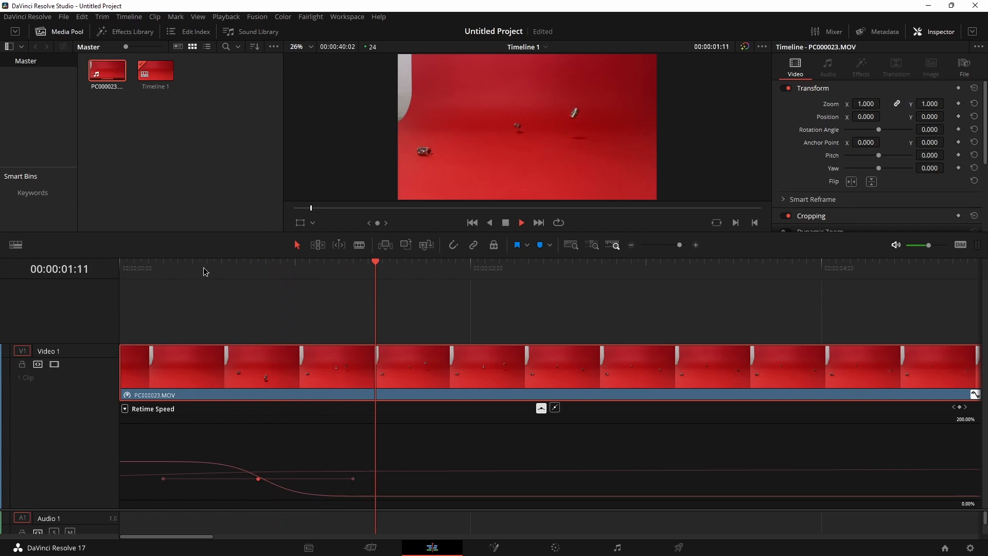
{"action": "key", "text": "space"}
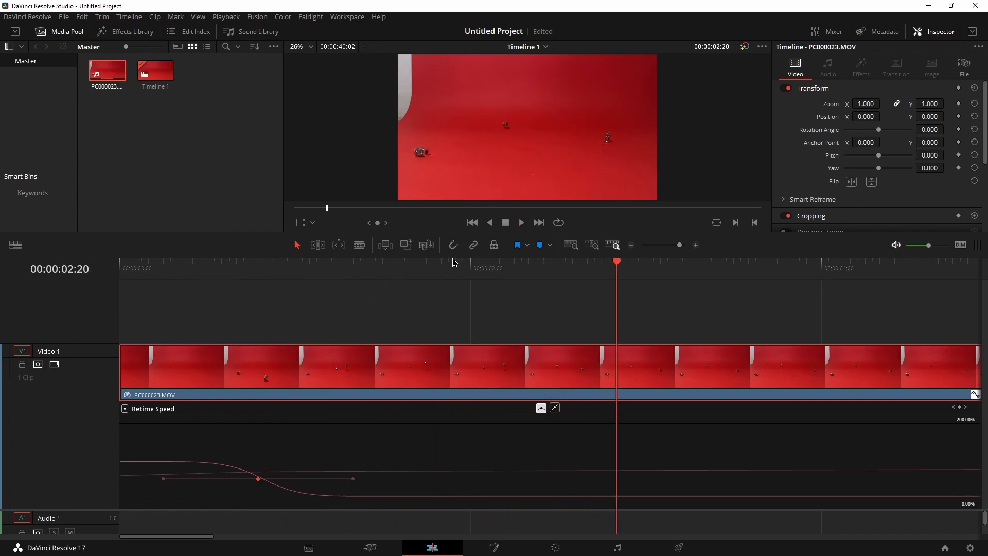
Lower the speed after the keyframe even further and play back the ramp in an enlarged viewer
{"action": "left_click_drag", "start_coordinate": [461, 267], "coordinate": [319, 323]}
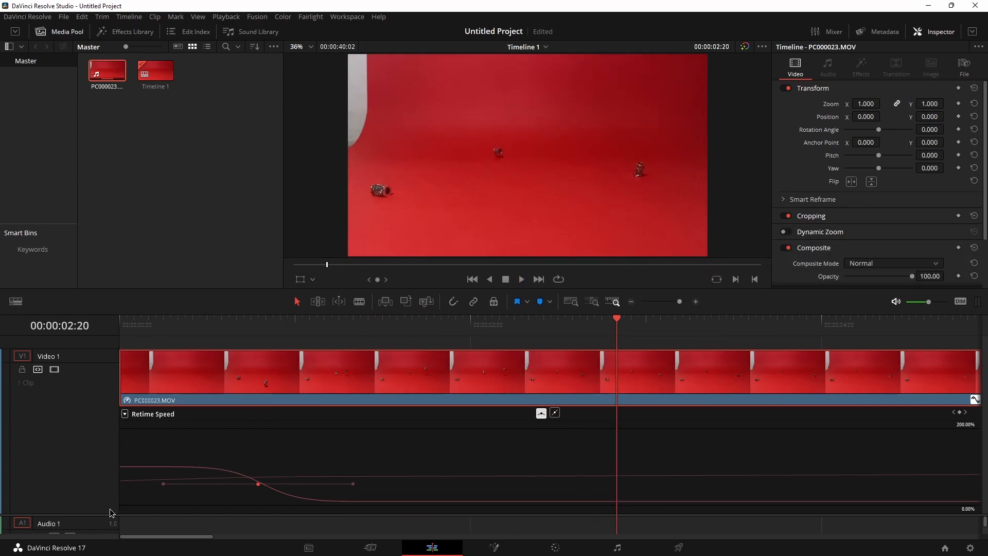
{"action": "scroll", "coordinate": [110, 514], "scroll_direction": "down", "scroll_amount": 1}
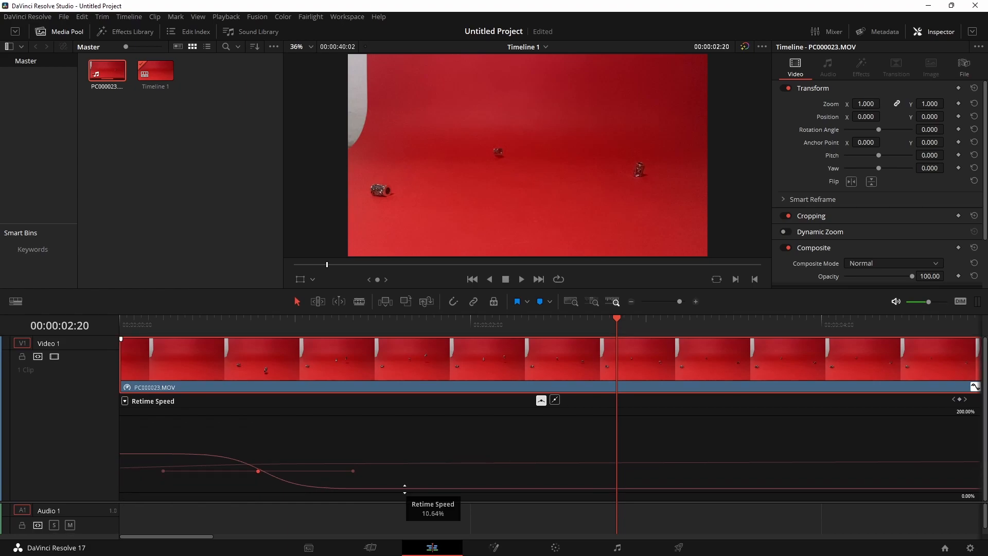
{"action": "left_click_drag", "start_coordinate": [405, 488], "coordinate": [414, 498]}
{"action": "key", "text": "Home"}
{"action": "key", "text": "space"}
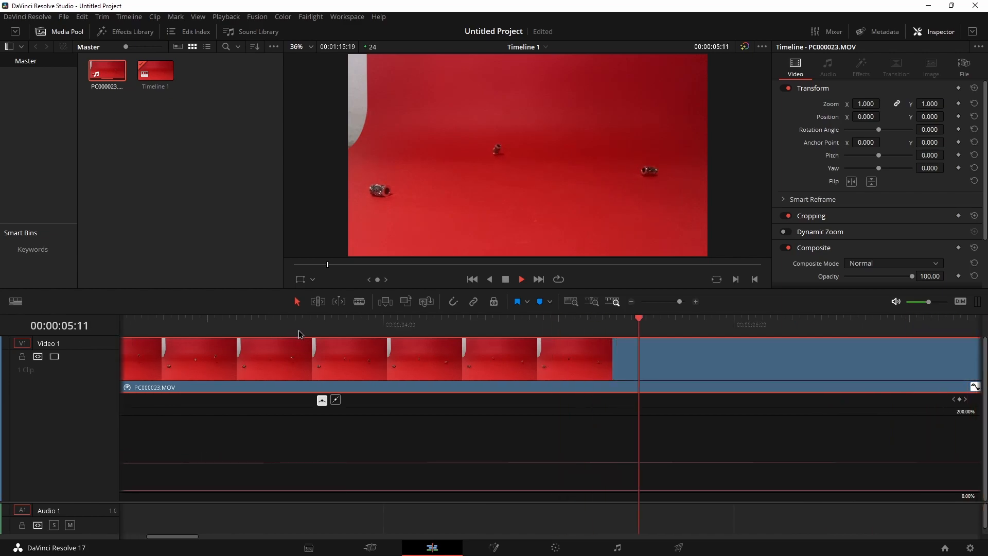
Return to the start of the timeline and play back the speed ramp again
{"action": "scroll", "coordinate": [404, 376], "scroll_direction": "down", "scroll_amount": 2}
{"action": "key", "text": "space"}
{"action": "left_click_drag", "start_coordinate": [239, 399], "coordinate": [683, 403]}
{"action": "scroll", "coordinate": [264, 405], "scroll_direction": "down", "scroll_amount": 1}
{"action": "left_click_drag", "start_coordinate": [264, 406], "coordinate": [608, 399]}
{"action": "left_click_drag", "start_coordinate": [165, 319], "coordinate": [70, 315]}
{"action": "key", "text": "space"}
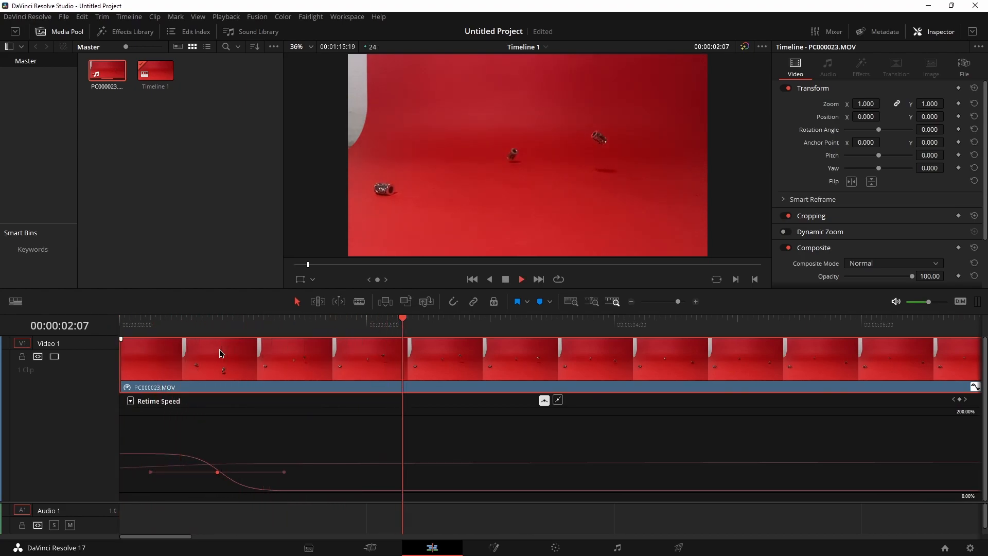
{"action": "key", "text": "space"}
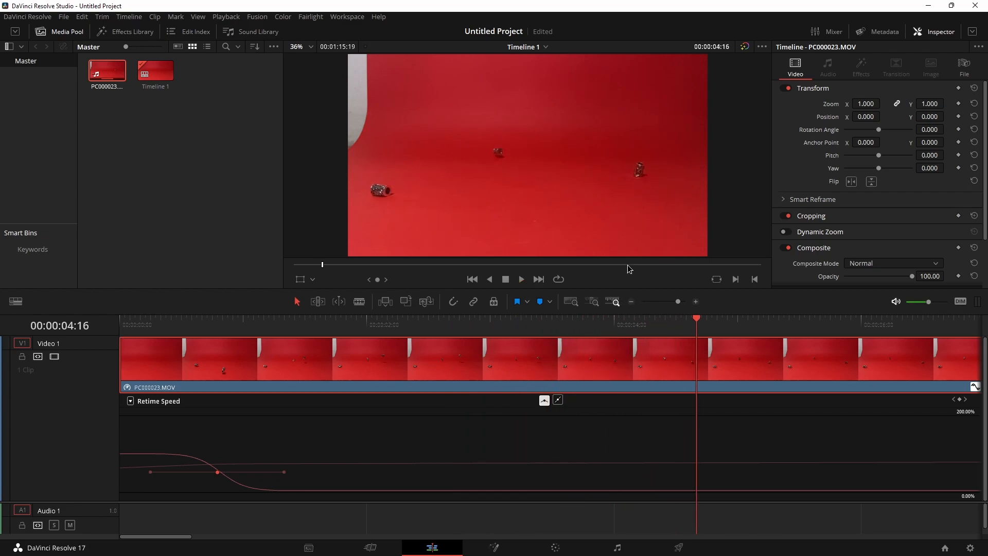
Set the clip's Retime Process to Optical Flow in its Retime and Scaling settings
{"action": "scroll", "coordinate": [791, 169], "scroll_direction": "down", "scroll_amount": 2}
{"action": "scroll", "coordinate": [793, 173], "scroll_direction": "up", "scroll_amount": 2}
{"action": "left_click", "coordinate": [933, 32]}
{"action": "left_click", "coordinate": [933, 33]}
{"action": "left_click", "coordinate": [596, 354]}
{"action": "scroll", "coordinate": [797, 158], "scroll_direction": "down", "scroll_amount": 2}
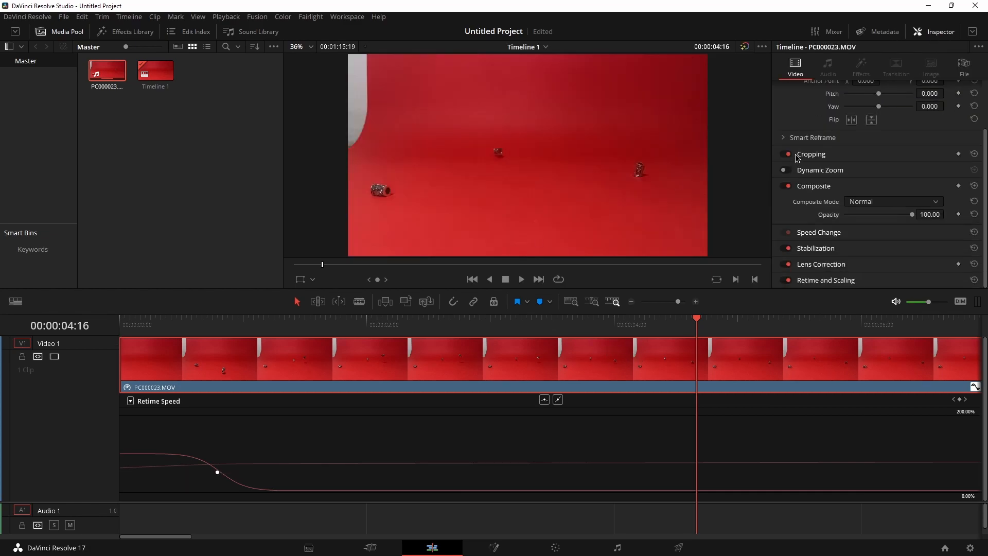
{"action": "left_click", "coordinate": [819, 281]}
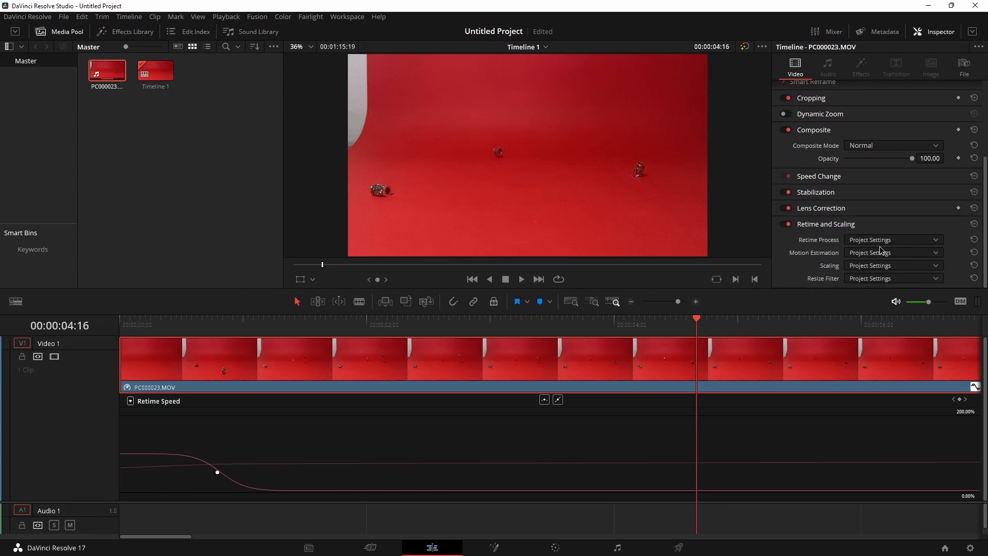
{"action": "left_click", "coordinate": [878, 245]}
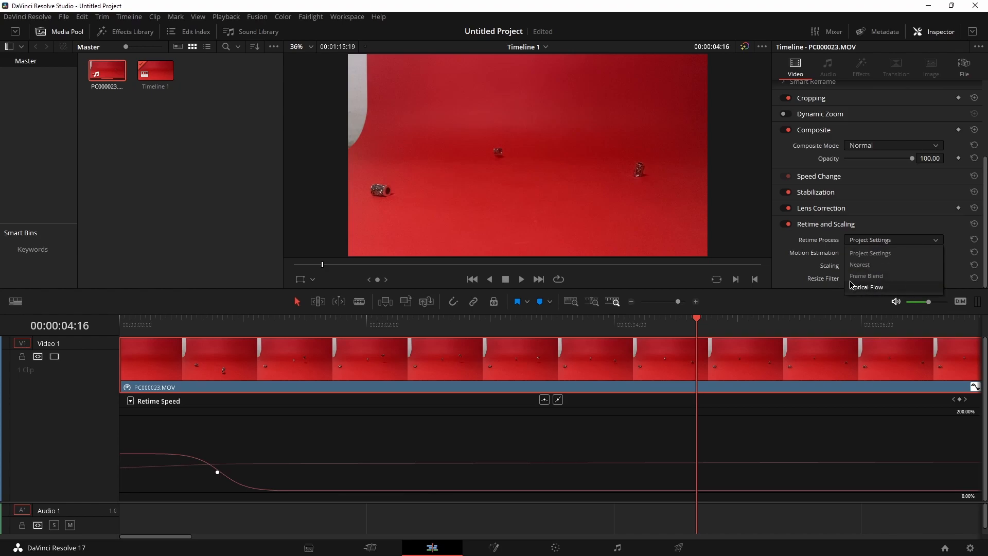
{"action": "left_click", "coordinate": [891, 290]}
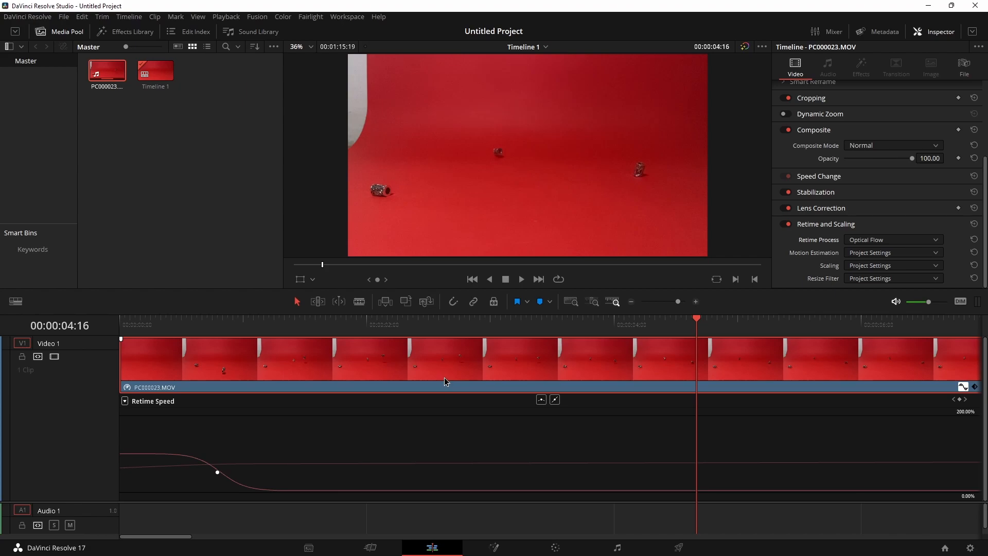
Scrub through the start of the ramp in an enlarged viewer to examine the Optical Flow frames
{"action": "left_click", "coordinate": [165, 320]}
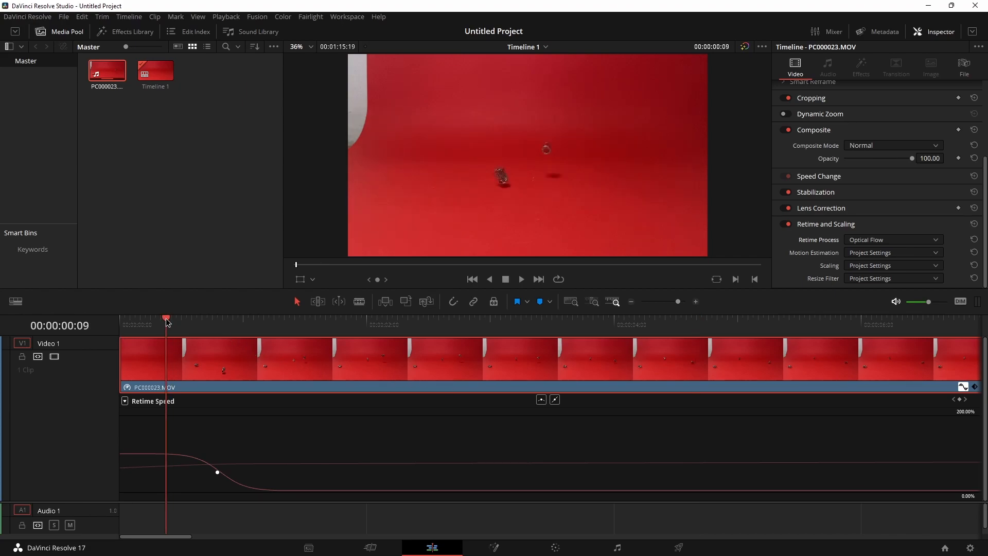
{"action": "left_click_drag", "start_coordinate": [168, 320], "coordinate": [259, 331]}
{"action": "scroll", "coordinate": [433, 236], "scroll_direction": "up", "scroll_amount": 3}
{"action": "left_click_drag", "start_coordinate": [267, 330], "coordinate": [186, 345]}
{"action": "scroll", "coordinate": [275, 377], "scroll_direction": "down", "scroll_amount": 3}
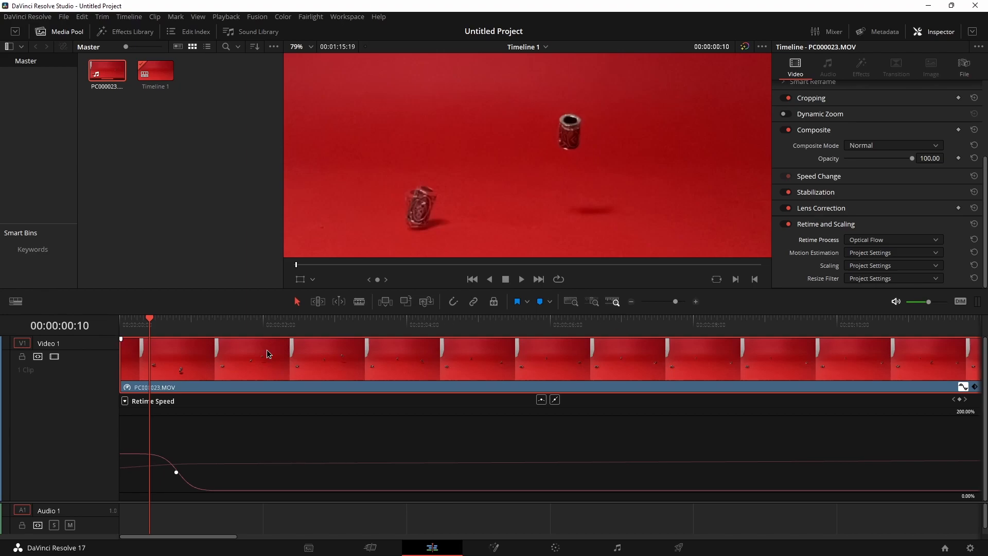
Play the clip from the timeline start, then replay the slowdown to check its motion with Optical Flow
{"action": "key", "text": "Home"}
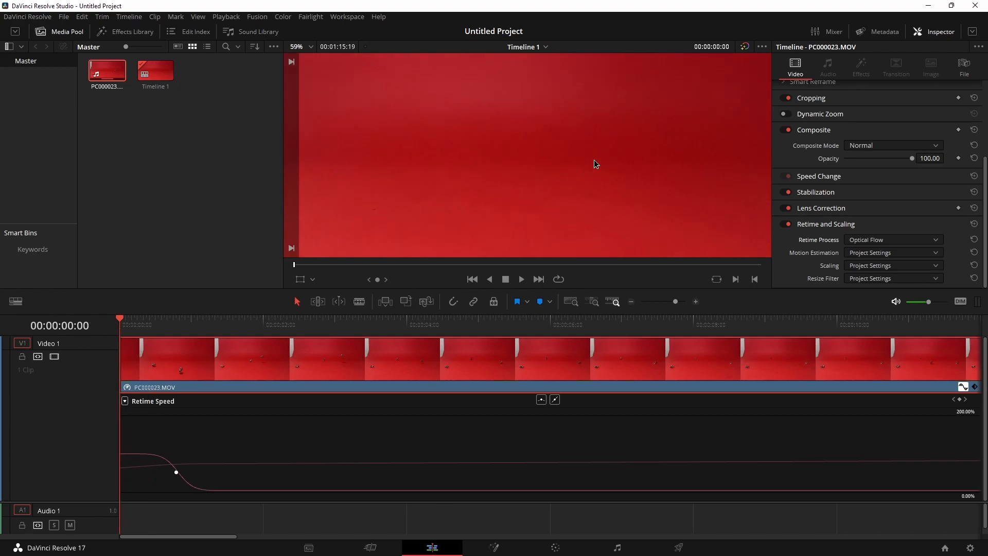
{"action": "key", "text": "space"}
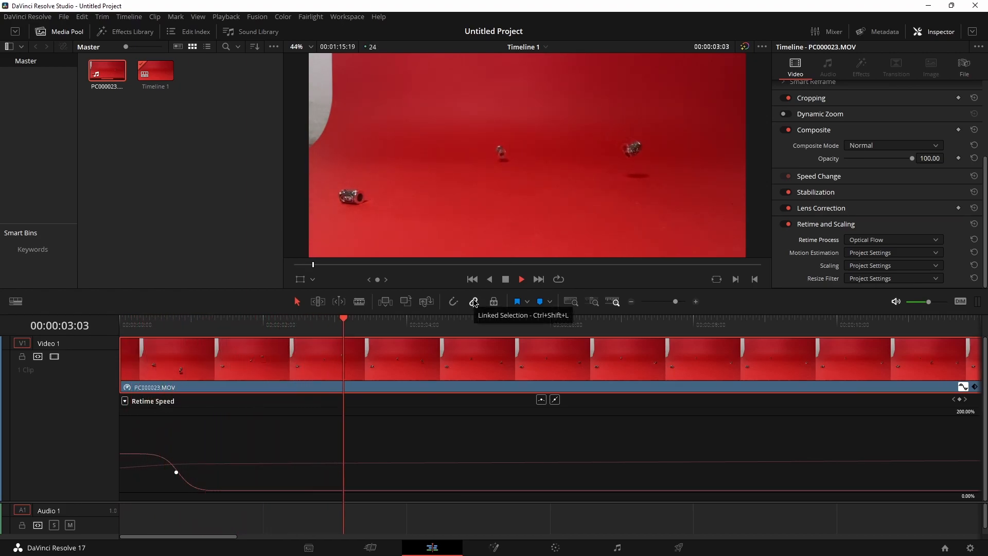
{"action": "left_click", "coordinate": [153, 323]}
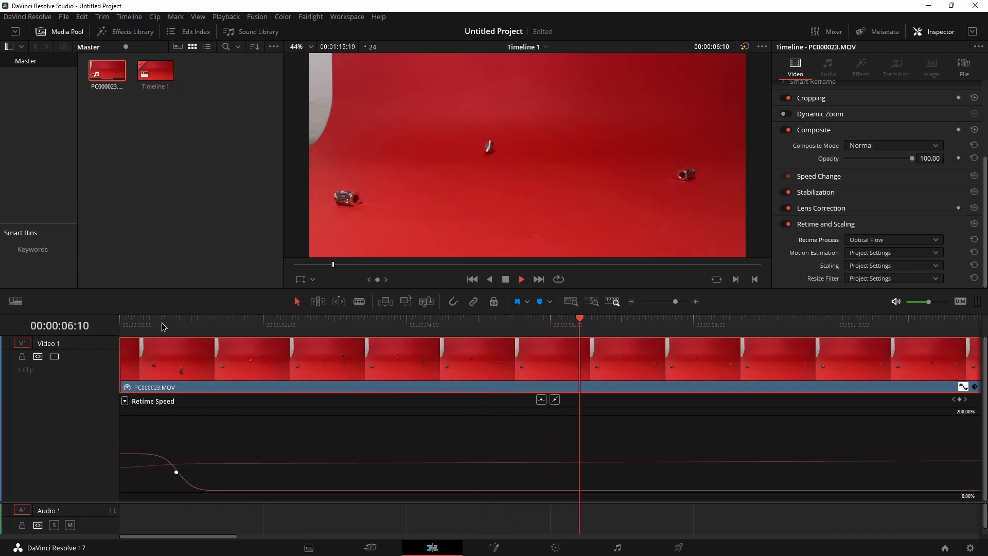
{"action": "left_click", "coordinate": [153, 326]}
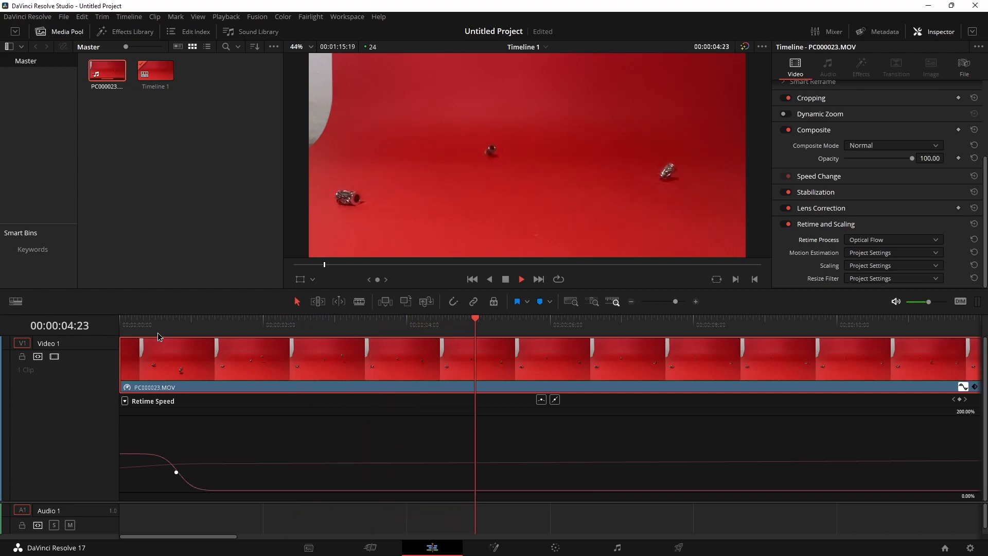
{"action": "key", "text": "space"}
Review the available Motion Estimation options for the retimed clip without choosing one
{"action": "scroll", "coordinate": [172, 346], "scroll_direction": "down", "scroll_amount": 6}
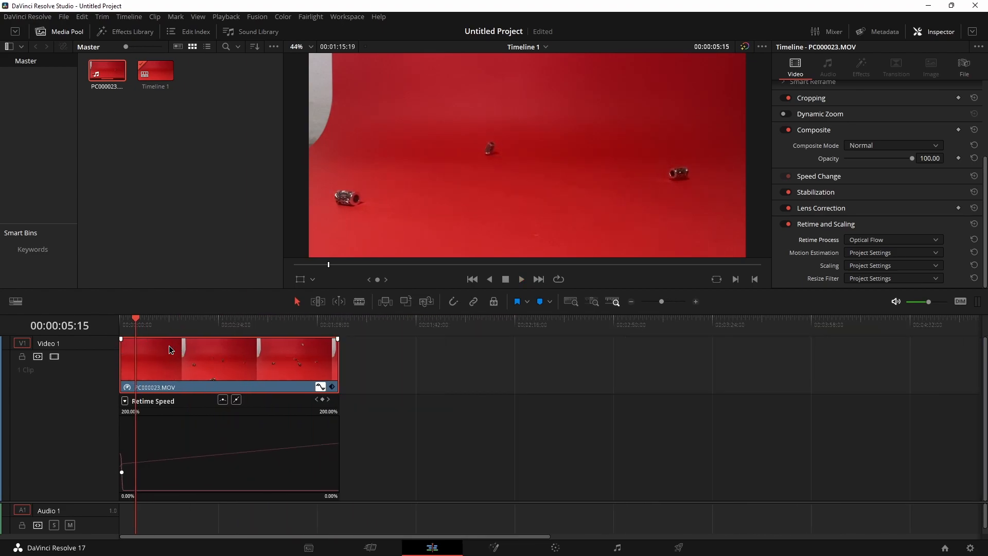
{"action": "scroll", "coordinate": [171, 341], "scroll_direction": "up", "scroll_amount": 2}
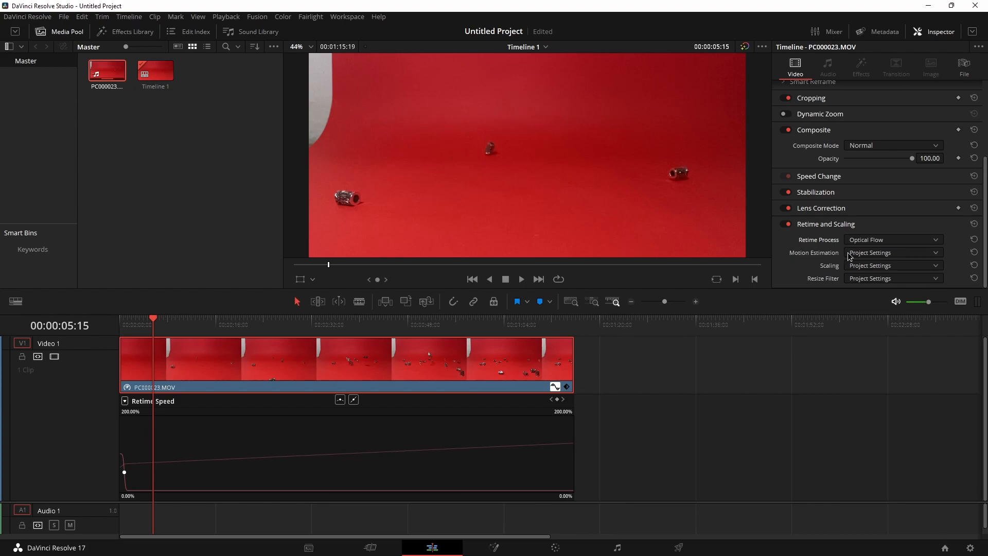
{"action": "scroll", "coordinate": [274, 378], "scroll_direction": "up", "scroll_amount": 4}
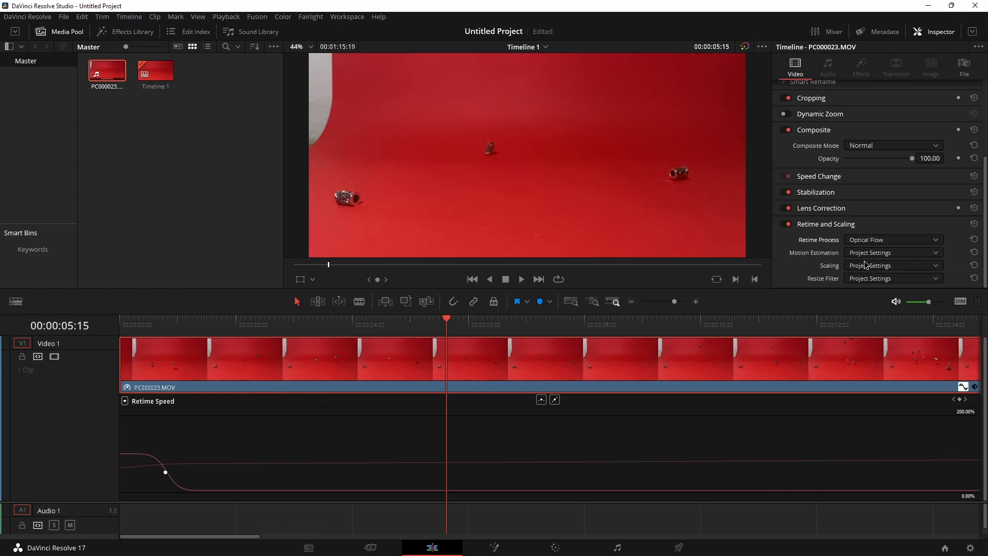
{"action": "left_click", "coordinate": [885, 253]}
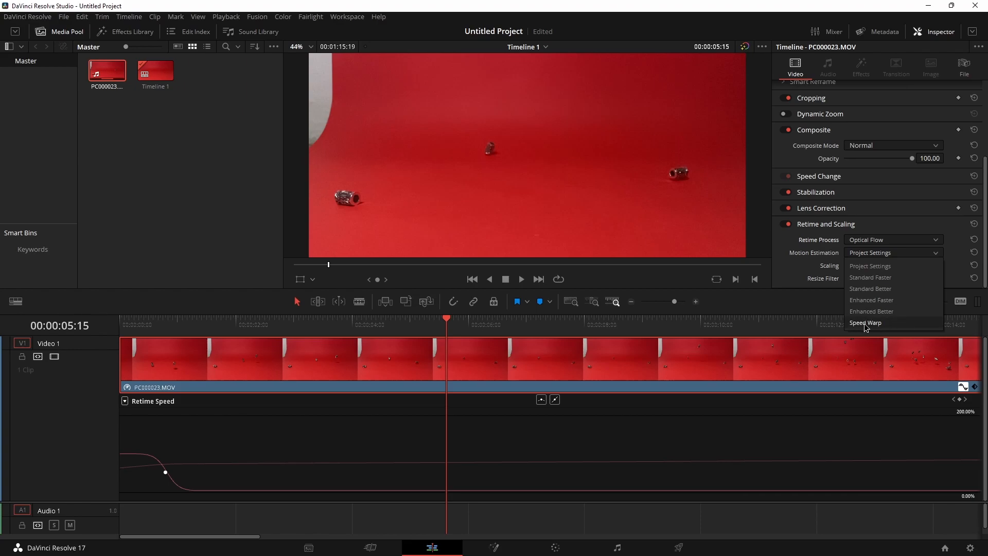
{"action": "left_click", "coordinate": [810, 268]}
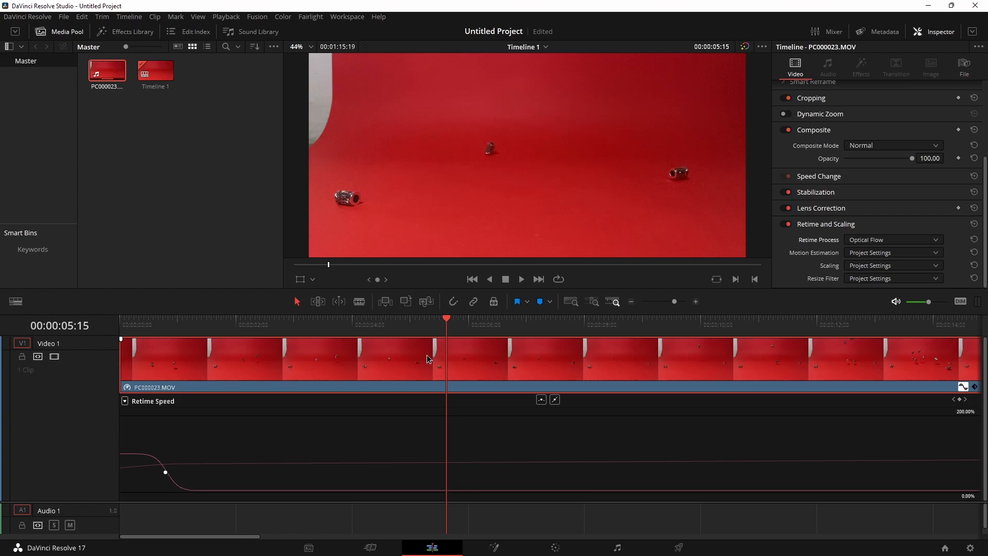
Play back the ramp from the timeline start and replay it around the first speed keyframe
{"action": "key", "text": "Home"}
{"action": "key", "text": "space"}
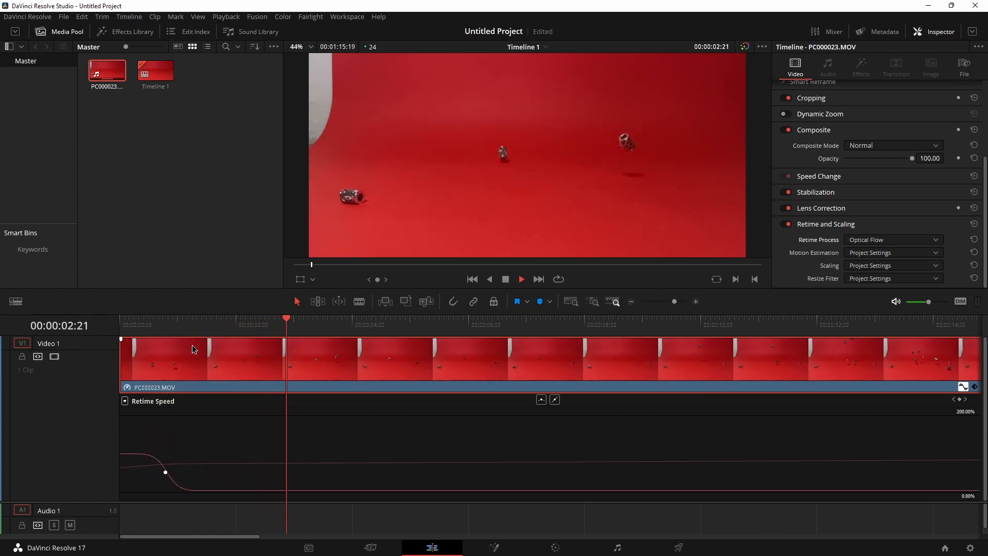
{"action": "key", "text": "space"}
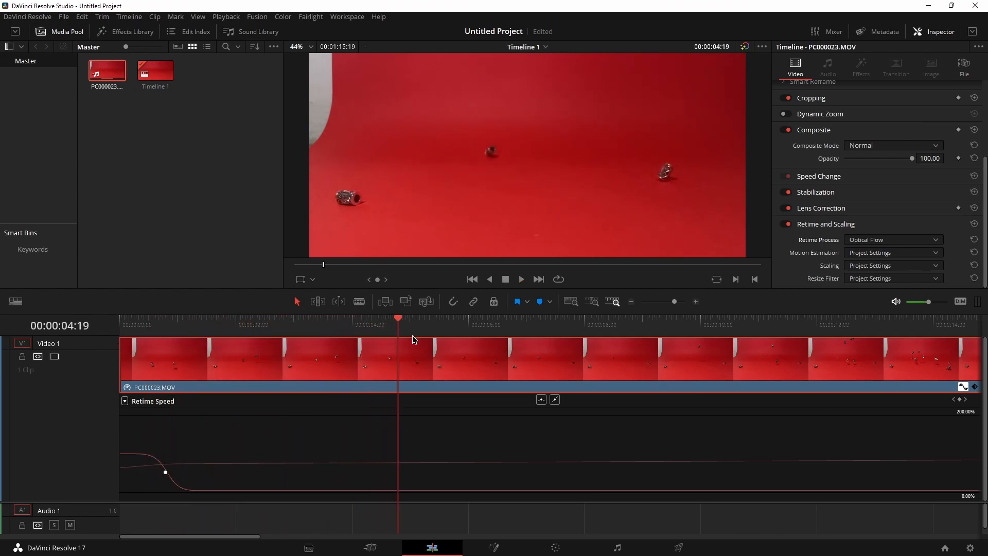
{"action": "left_click", "coordinate": [896, 266]}
{"action": "left_click", "coordinate": [789, 275]}
{"action": "left_click_drag", "start_coordinate": [164, 323], "coordinate": [144, 320]}
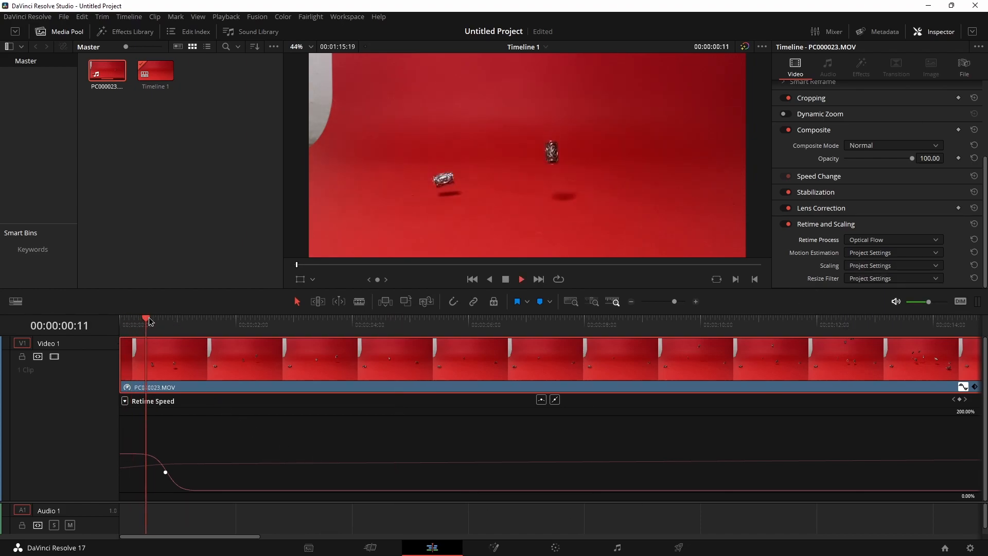
{"action": "key", "text": "space"}
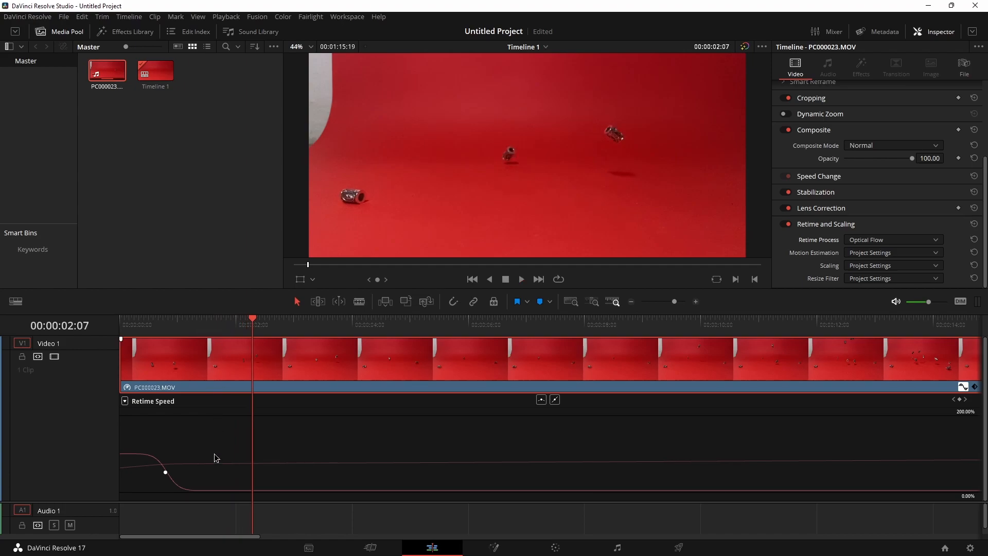
Add a second speed keyframe near 00:00:02:07, raise the speed after it, smooth it and preview the change
{"action": "left_click_drag", "start_coordinate": [297, 490], "coordinate": [346, 409]}
{"action": "left_click", "coordinate": [253, 481]}
{"action": "left_click", "coordinate": [433, 400]}
{"action": "left_click", "coordinate": [228, 325]}
{"action": "key", "text": "space"}
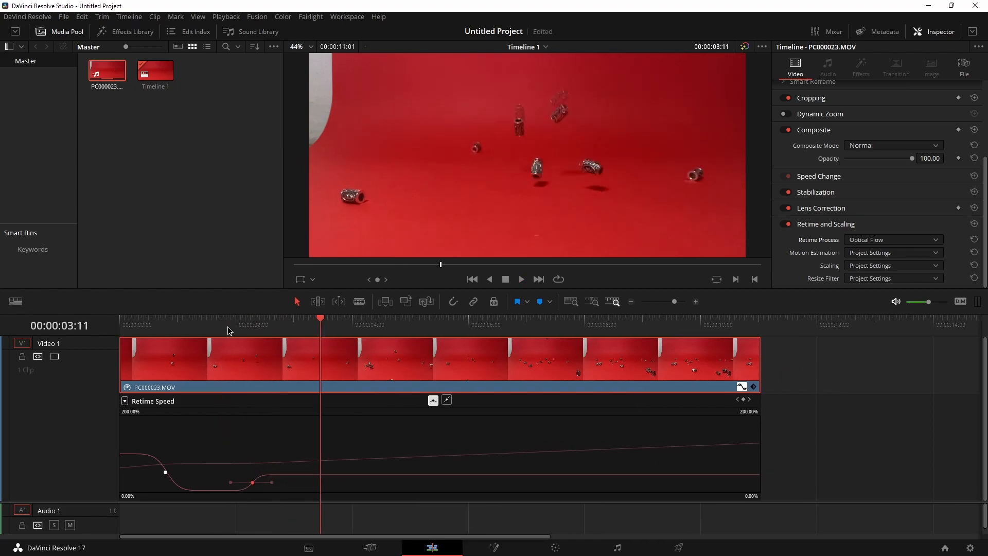
Add a third speed keyframe near 00:00:03:11, lower the speed after it and smooth the transition
{"action": "left_click", "coordinate": [317, 474], "text": "alt"}
{"action": "left_click_drag", "start_coordinate": [327, 474], "coordinate": [488, 483]}
{"action": "left_click", "coordinate": [511, 400]}
Add two more smoothed speed keyframes further along, raising the speed between them and lowering it after the last one
{"action": "left_click_drag", "start_coordinate": [456, 325], "coordinate": [577, 325]}
{"action": "left_click_drag", "start_coordinate": [546, 475], "coordinate": [548, 436]}
{"action": "key", "text": "Left"}
{"action": "key", "text": "Left"}
{"action": "key", "text": "Left"}
{"action": "key", "text": "Left"}
{"action": "key", "text": "Left"}
{"action": "key", "text": "Left"}
{"action": "key", "text": "Left"}
{"action": "key", "text": "Left"}
{"action": "left_click", "coordinate": [557, 468], "text": "alt"}
{"action": "left_click_drag", "start_coordinate": [578, 467], "coordinate": [598, 504]}
{"action": "left_click_drag", "start_coordinate": [563, 479], "coordinate": [578, 479]}
{"action": "key", "text": "space"}
Split the clip at 00:00:16:02 and delete the part after the cut
{"action": "left_click", "coordinate": [521, 325]}
{"action": "scroll", "coordinate": [570, 430], "scroll_direction": "down", "scroll_amount": 3}
{"action": "left_click_drag", "start_coordinate": [338, 324], "coordinate": [339, 334]}
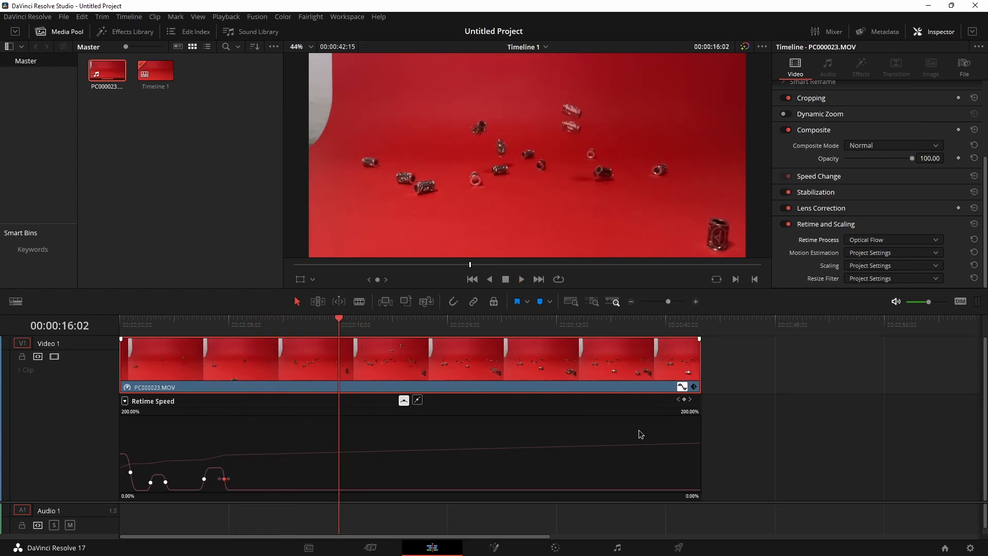
{"action": "key", "text": "ctrl+b"}
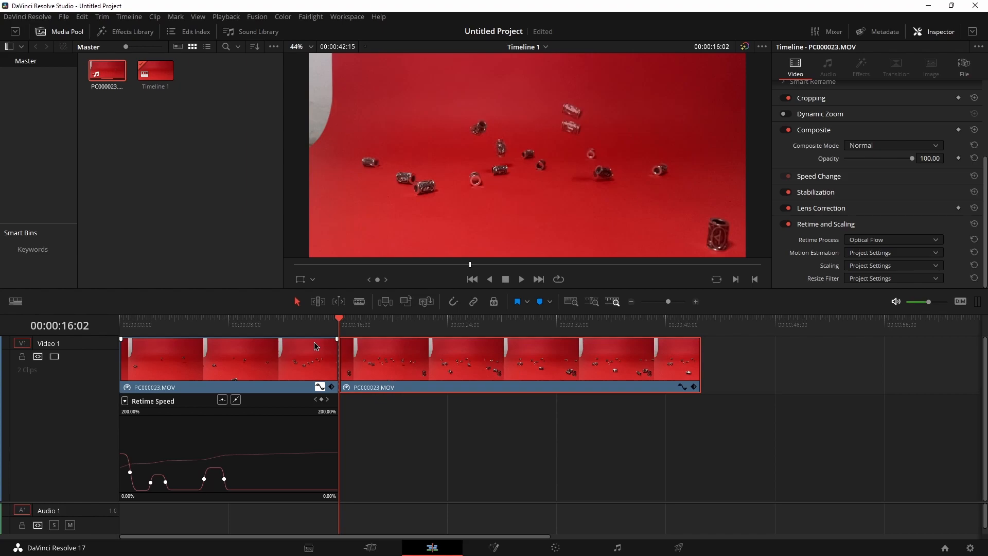
{"action": "left_click_drag", "start_coordinate": [444, 372], "coordinate": [582, 384]}
{"action": "key", "text": "Delete"}
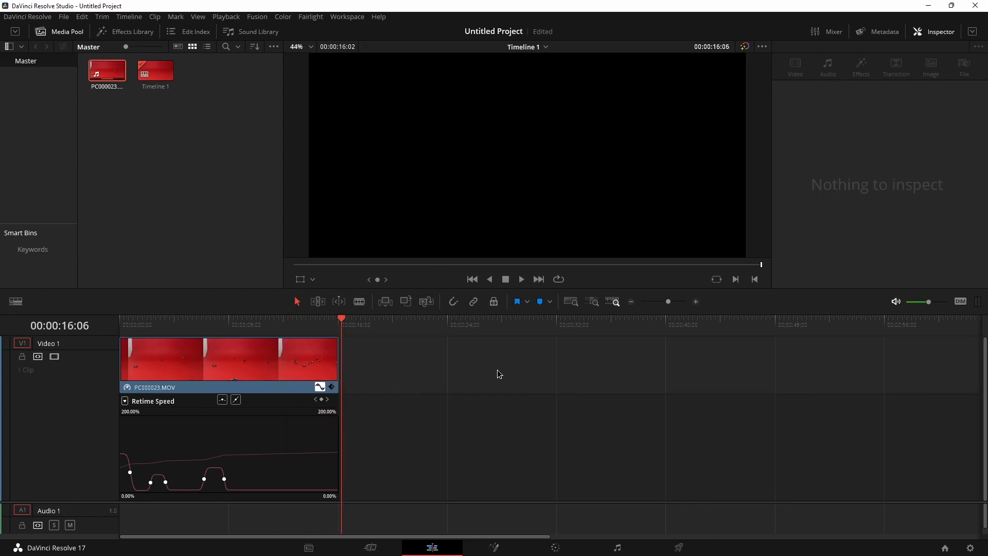
Set the remaining clip's Motion Estimation to Speed Warp
{"action": "left_click_drag", "start_coordinate": [312, 337], "coordinate": [194, 322]}
{"action": "left_click", "coordinate": [247, 366]}
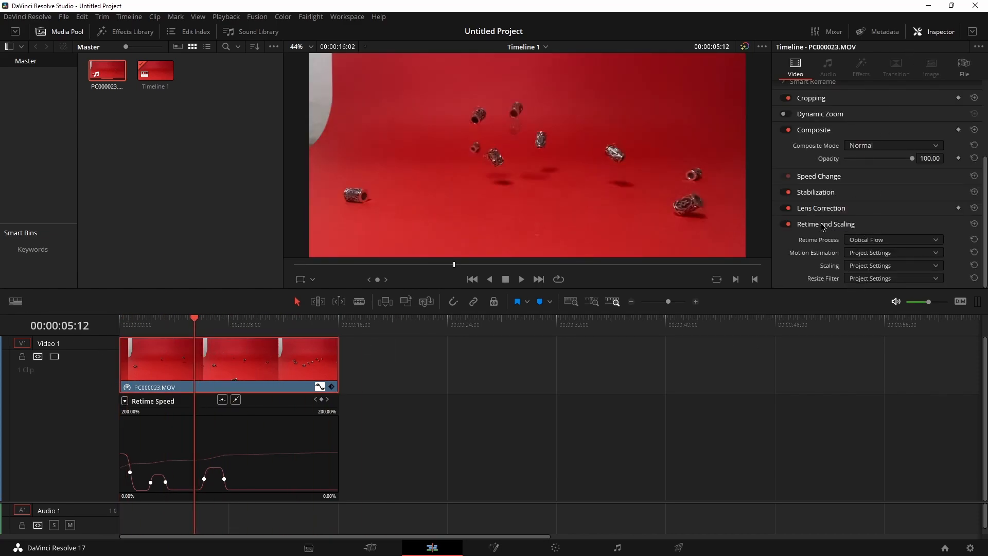
{"action": "left_click", "coordinate": [850, 256]}
{"action": "left_click", "coordinate": [878, 323]}
Play and scrub through the whole clip to check playback with Speed Warp
{"action": "key", "text": "Home"}
{"action": "key", "text": "space"}
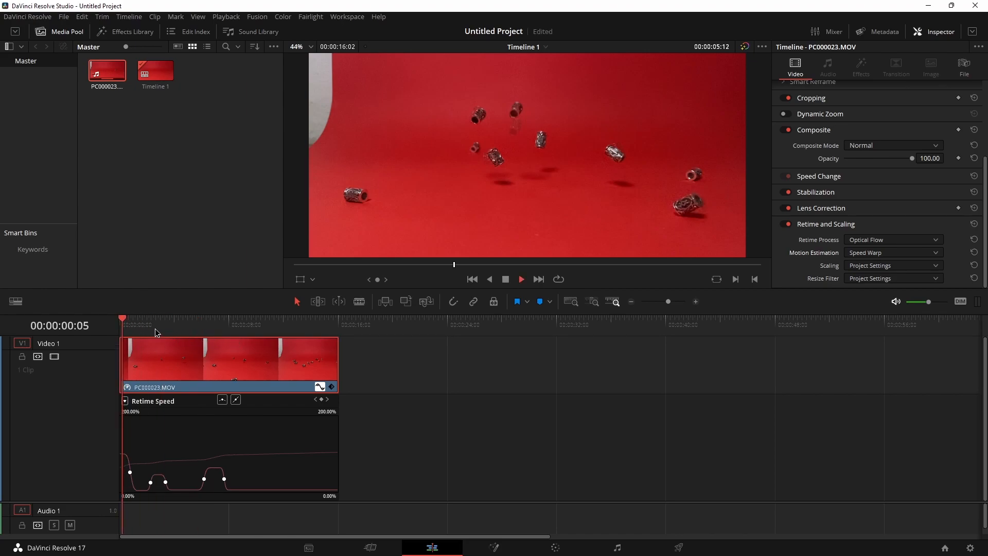
{"action": "left_click_drag", "start_coordinate": [149, 329], "coordinate": [273, 330]}
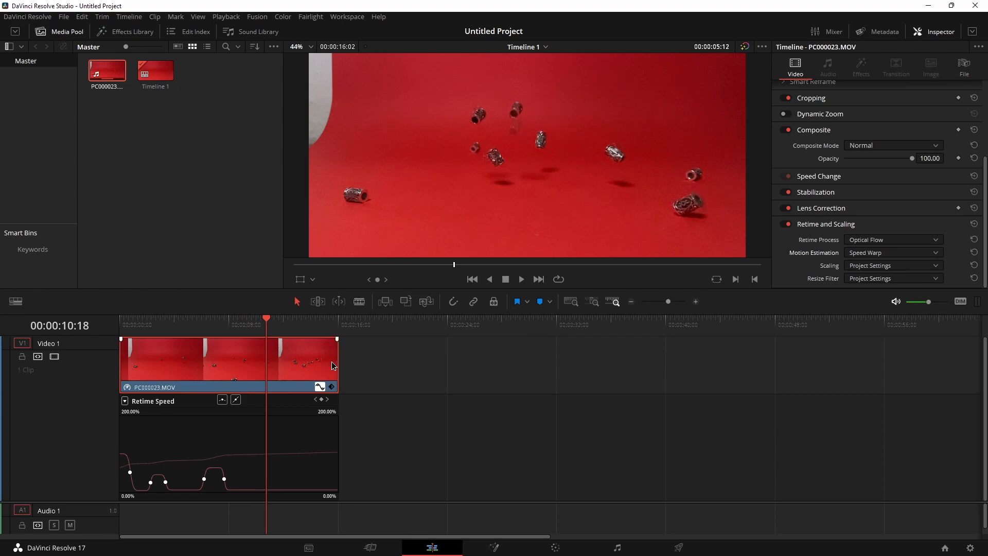
{"action": "left_click_drag", "start_coordinate": [270, 323], "coordinate": [343, 339]}
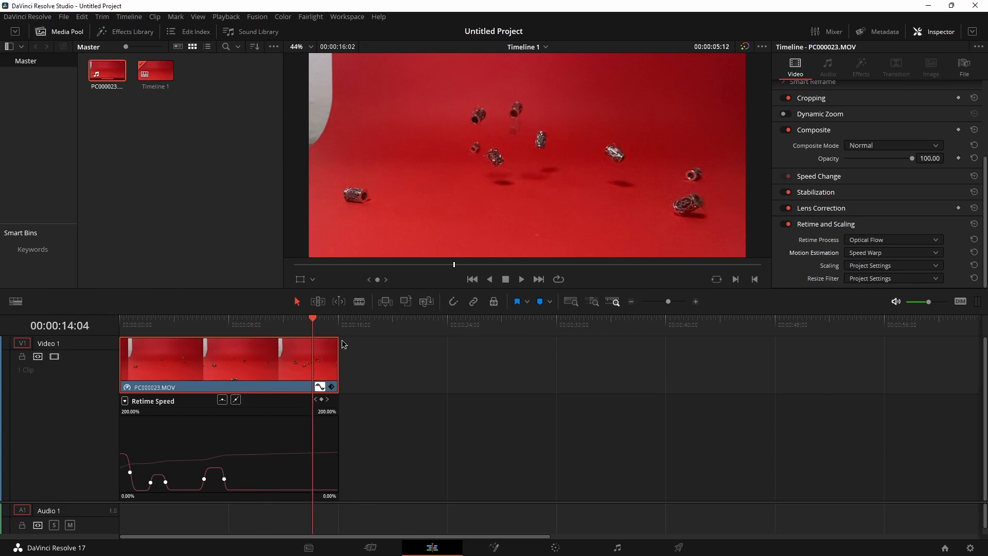
{"action": "left_click_drag", "start_coordinate": [292, 321], "coordinate": [217, 329]}
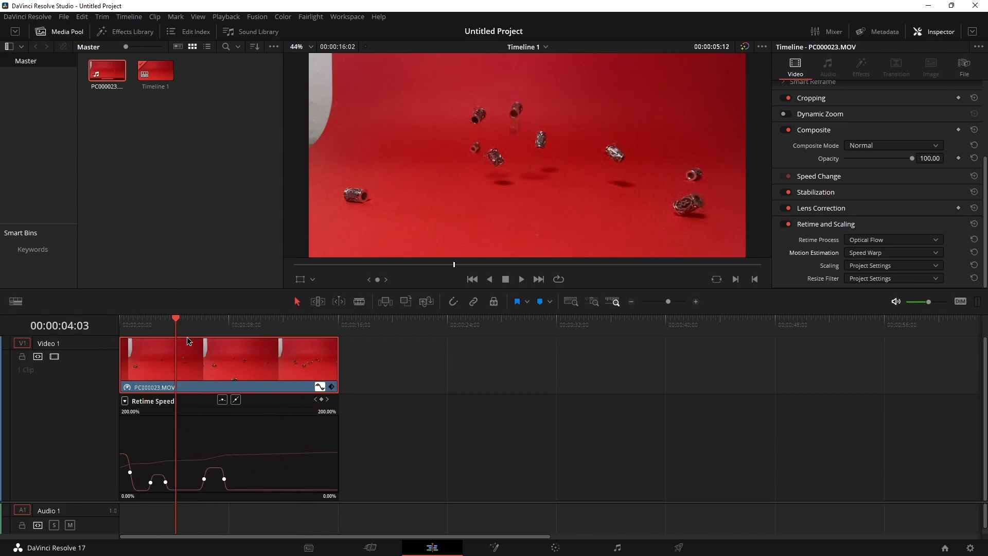
Start a Render in Place of the retimed clip and choose its output settings
{"action": "right_click", "coordinate": [267, 364]}
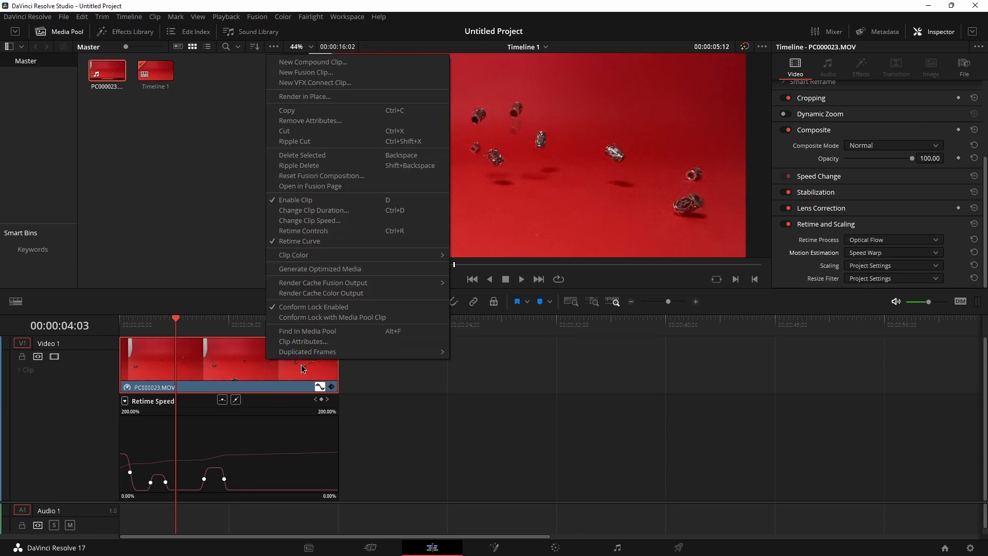
{"action": "left_click", "coordinate": [328, 96]}
{"action": "left_click", "coordinate": [487, 225]}
{"action": "left_click", "coordinate": [412, 281]}
{"action": "left_click", "coordinate": [474, 225]}
{"action": "left_click", "coordinate": [414, 228]}
{"action": "left_click", "coordinate": [557, 315]}
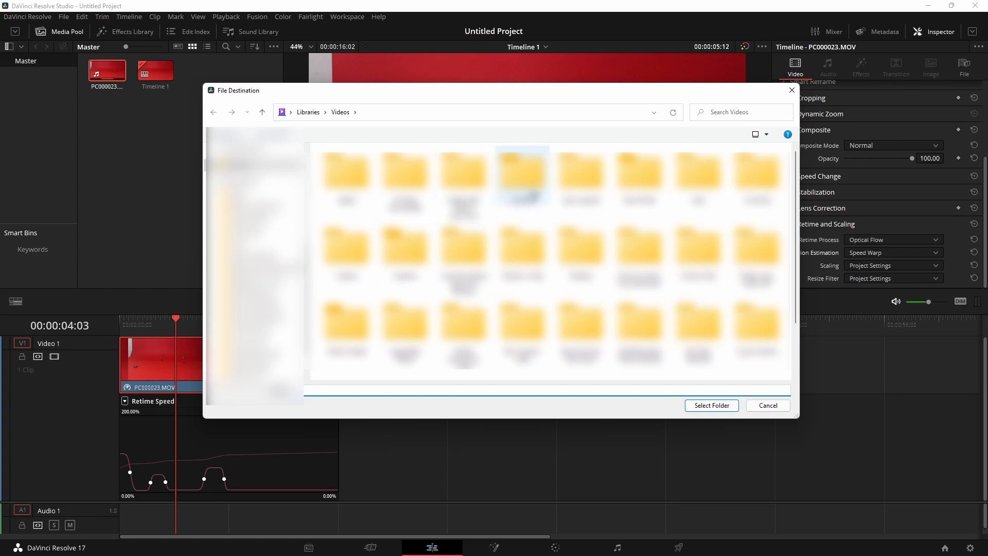
Render the clip into the "render in place" folder inside CacheClip and return to the timeline start
{"action": "double_click", "coordinate": [732, 192]}
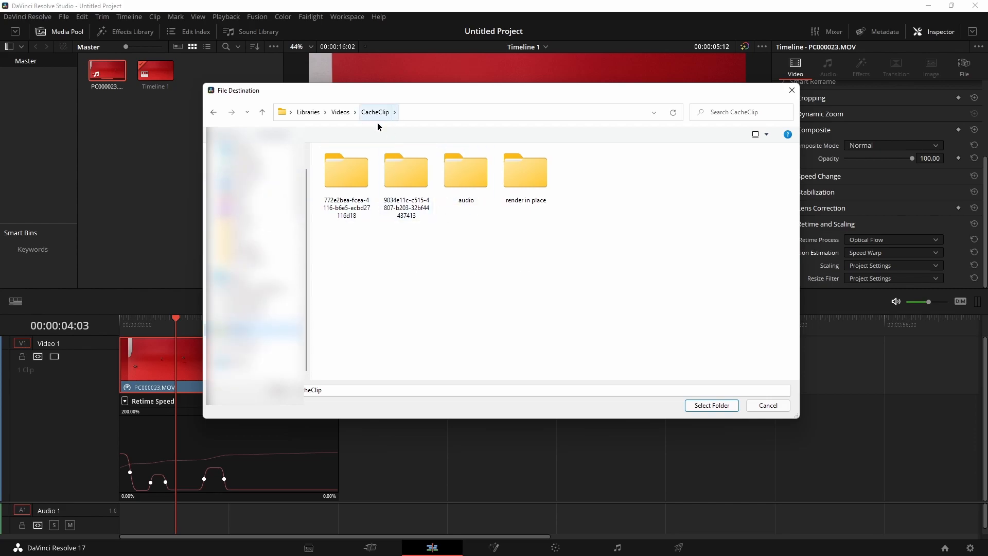
{"action": "double_click", "coordinate": [531, 174]}
{"action": "left_click", "coordinate": [711, 405]}
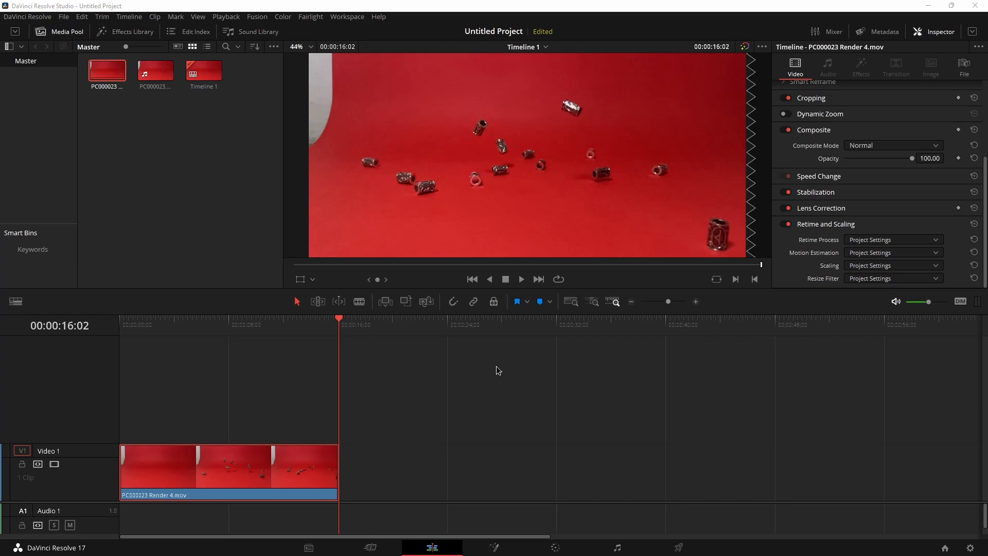
{"action": "left_click_drag", "start_coordinate": [142, 323], "coordinate": [105, 326]}
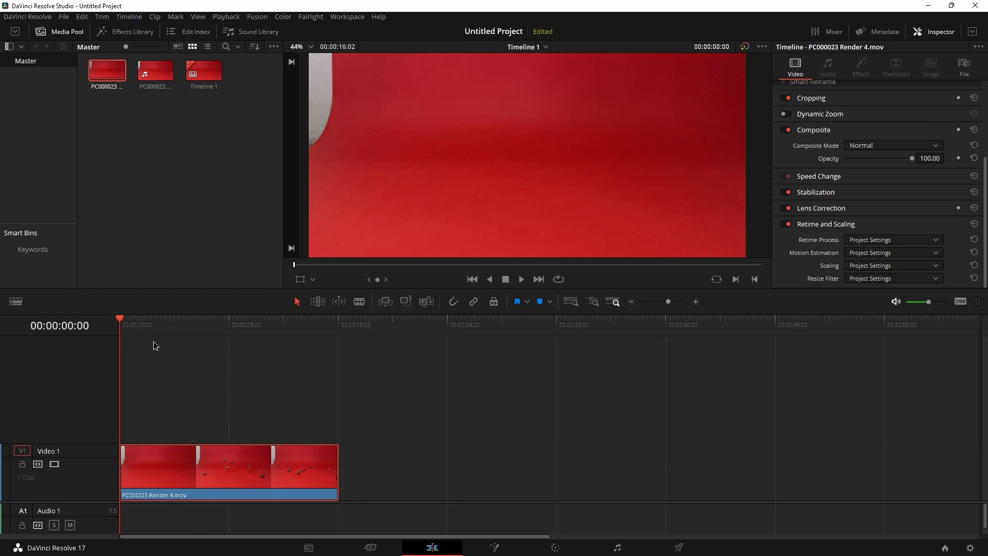
Play back the rendered clip and check which curve parameters its Retime Speed graph offers
{"action": "key", "text": "space"}
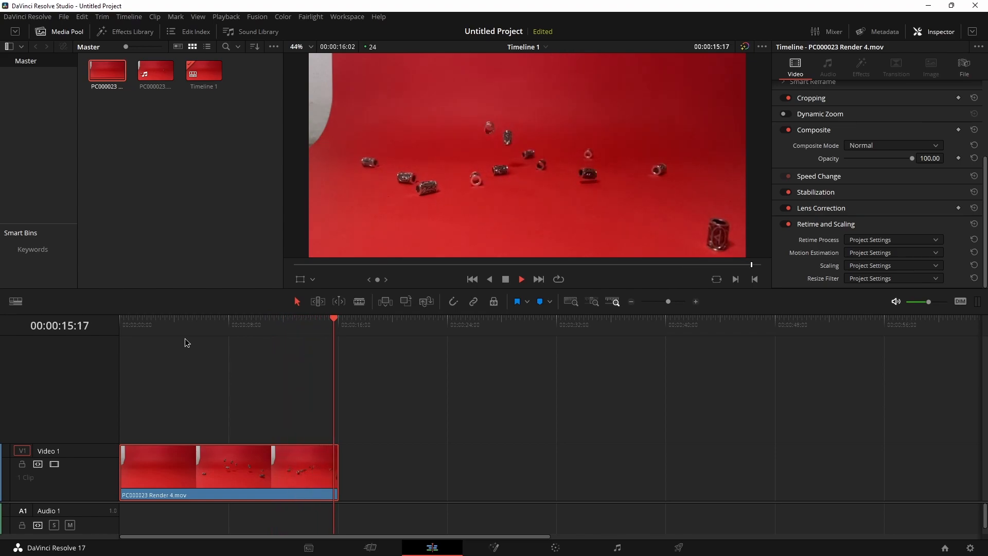
{"action": "left_click", "coordinate": [196, 324]}
{"action": "key", "text": "space"}
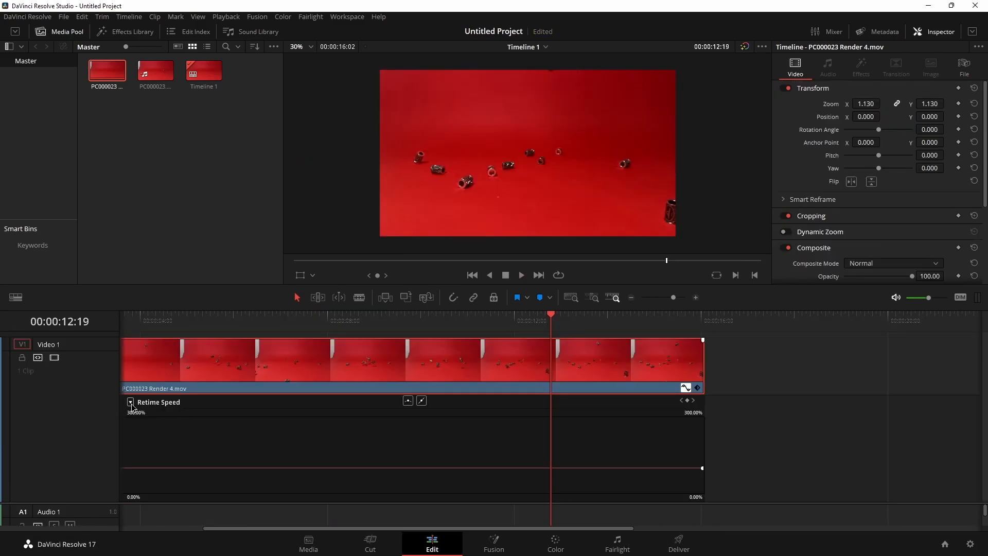
{"action": "left_click", "coordinate": [131, 403]}
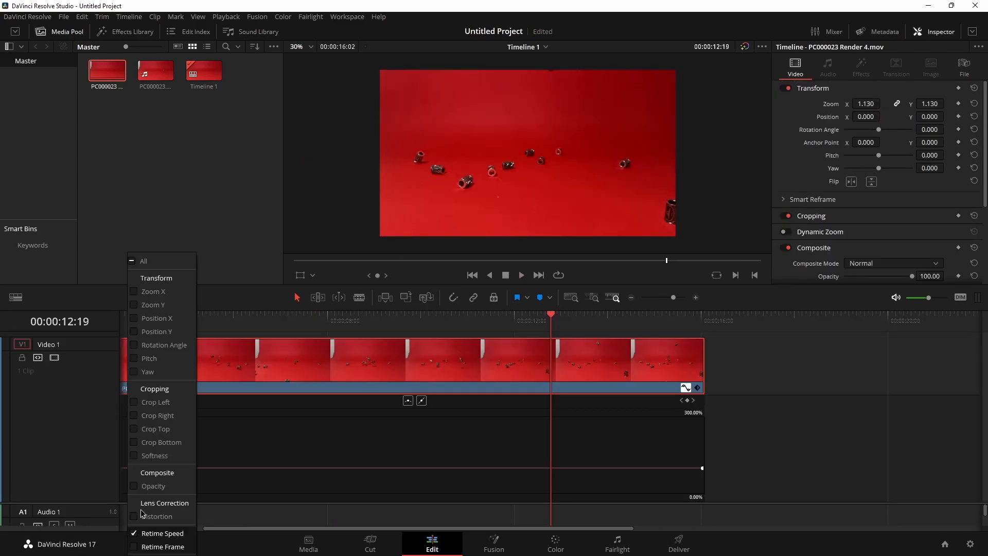
{"action": "left_click", "coordinate": [306, 434]}
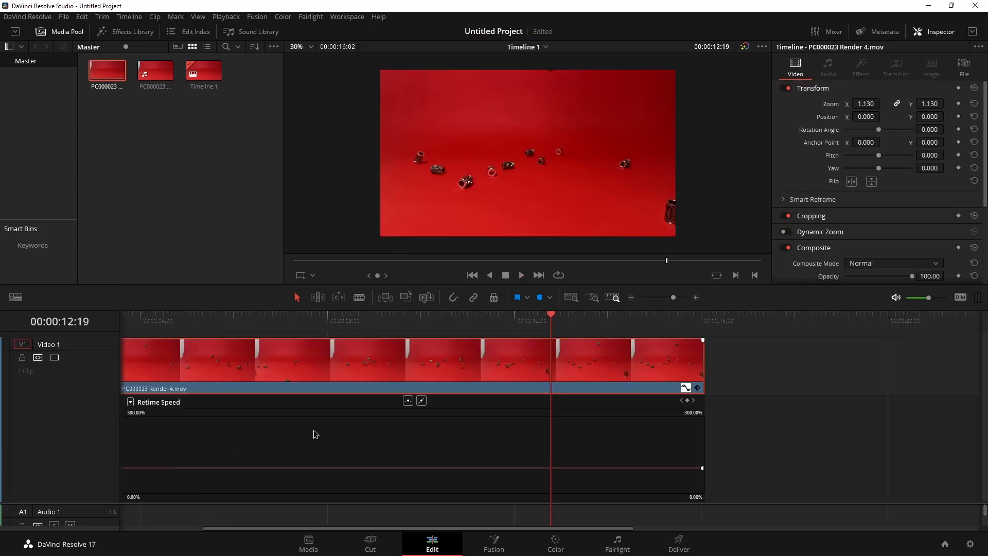
Decompose the rendered clip on Video 1 back to its original source clip
{"action": "scroll", "coordinate": [484, 389], "scroll_direction": "left", "scroll_amount": 3}
{"action": "scroll", "coordinate": [437, 387], "scroll_direction": "down", "scroll_amount": 3}
{"action": "scroll", "coordinate": [252, 364], "scroll_direction": "up", "scroll_amount": 1}
{"action": "right_click", "coordinate": [348, 377]}
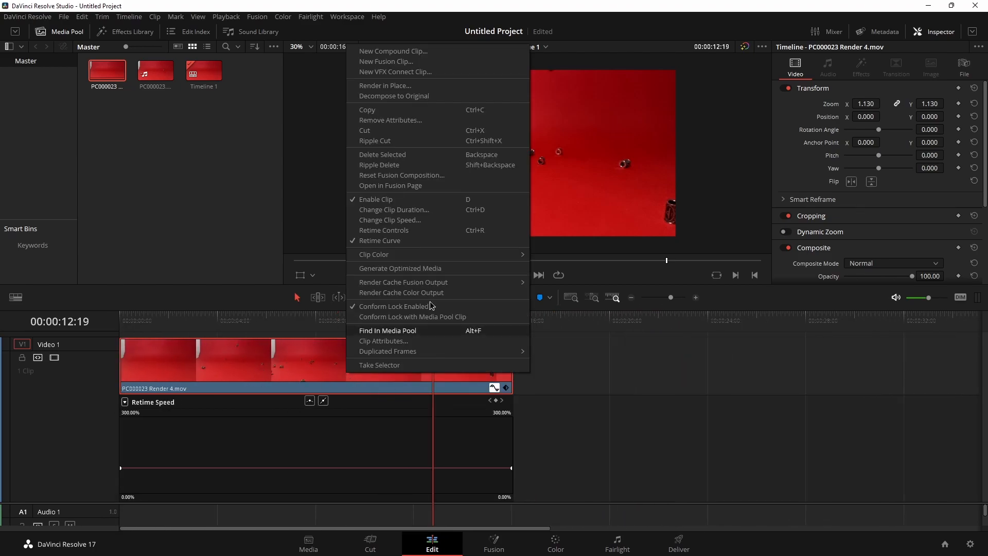
{"action": "left_click", "coordinate": [421, 97]}
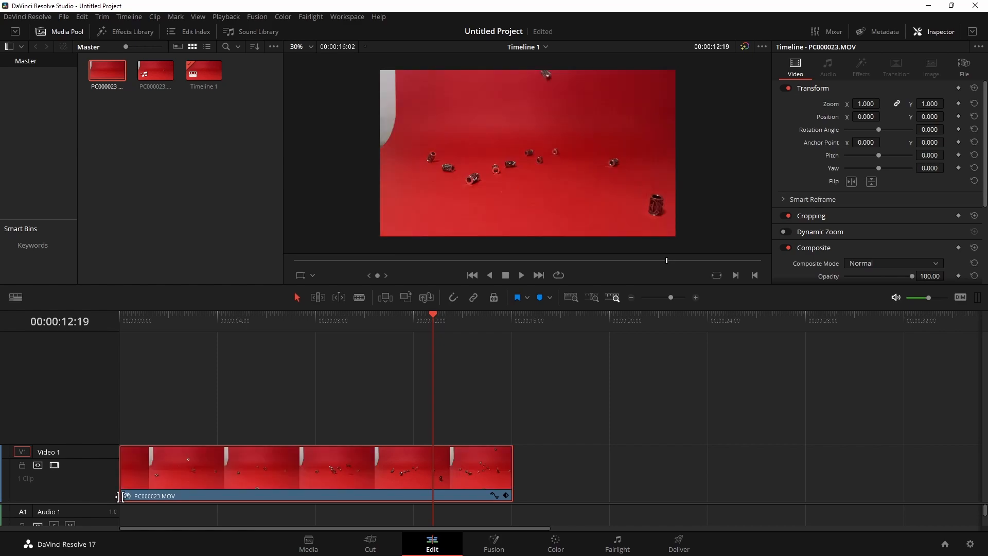
Show the Retime Speed curve of the decomposed original clip and scrub back to about 00:00:04:08
{"action": "left_click", "coordinate": [495, 495]}
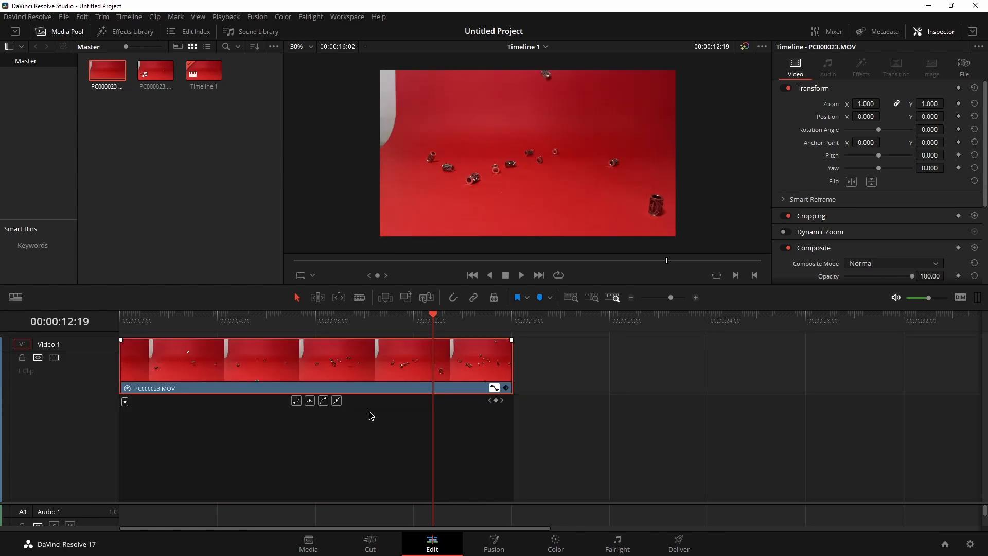
{"action": "left_click", "coordinate": [125, 401]}
{"action": "left_click_drag", "start_coordinate": [313, 329], "coordinate": [225, 320]}
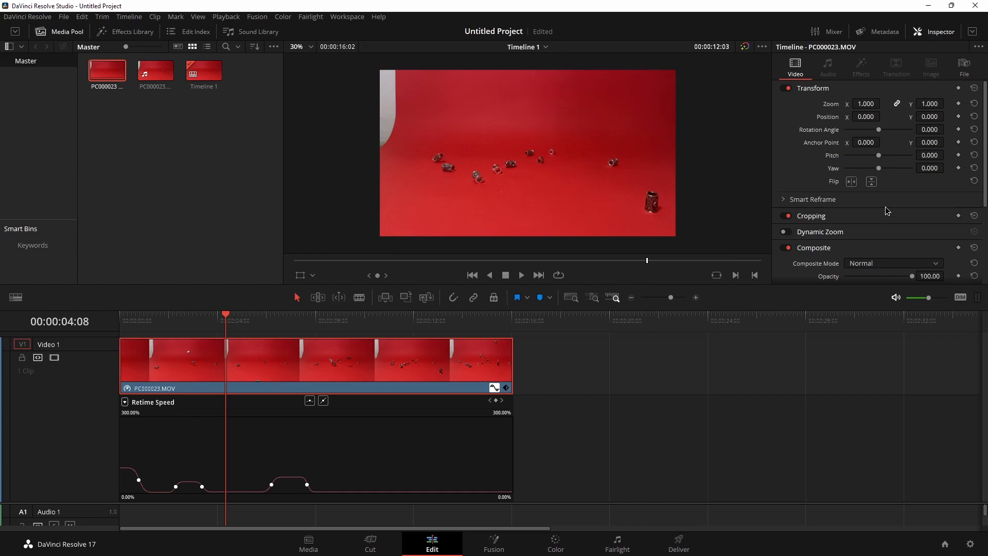
Set the original clip's Motion Estimation to Project Settings and play the slow-motion section
{"action": "scroll", "coordinate": [864, 211], "scroll_direction": "down", "scroll_amount": 5}
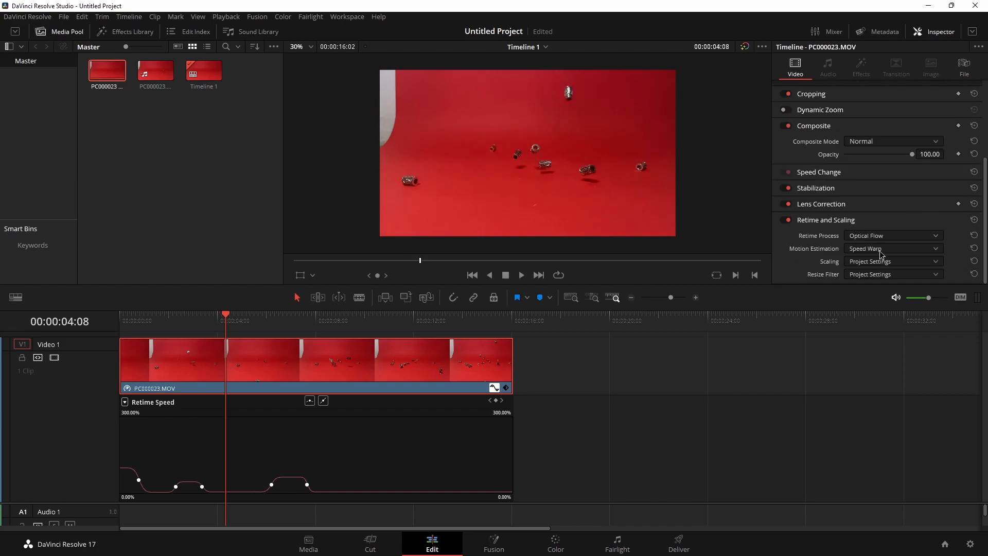
{"action": "left_click", "coordinate": [918, 250]}
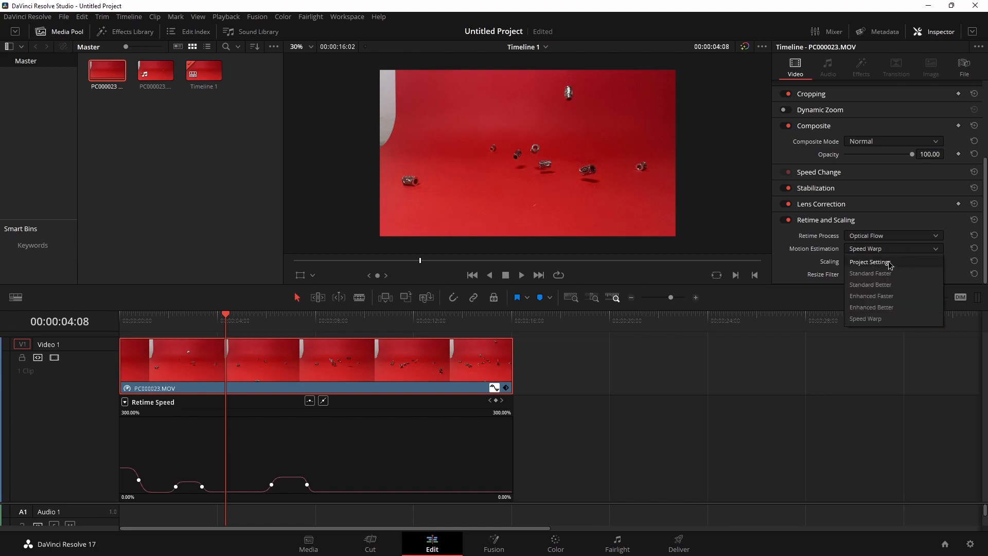
{"action": "left_click", "coordinate": [869, 263]}
{"action": "left_click_drag", "start_coordinate": [292, 332], "coordinate": [270, 323]}
{"action": "key", "text": "space"}
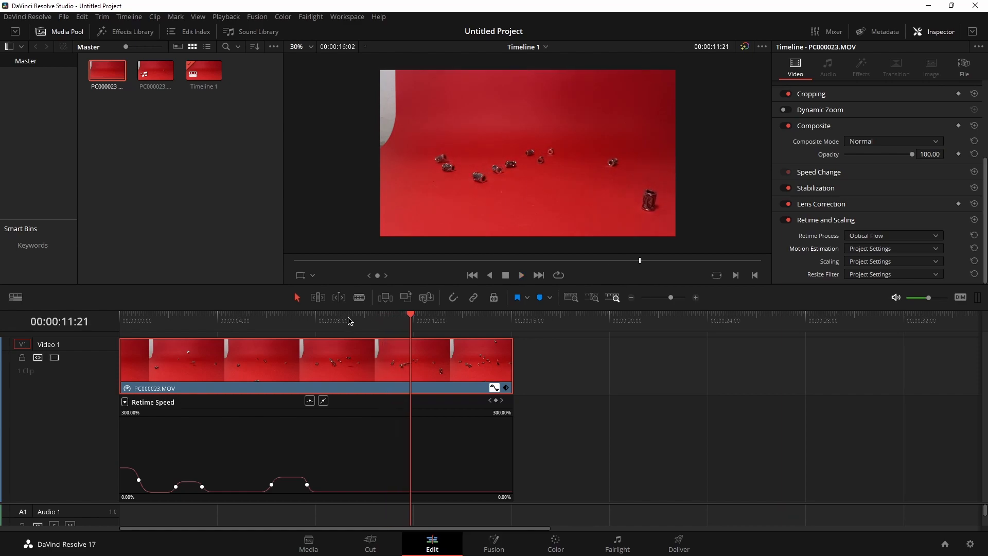
Undo a first reshaping of the last speed ramp, then move its end point slightly earlier with a somewhat higher speed
{"action": "left_click_drag", "start_coordinate": [290, 477], "coordinate": [332, 481]}
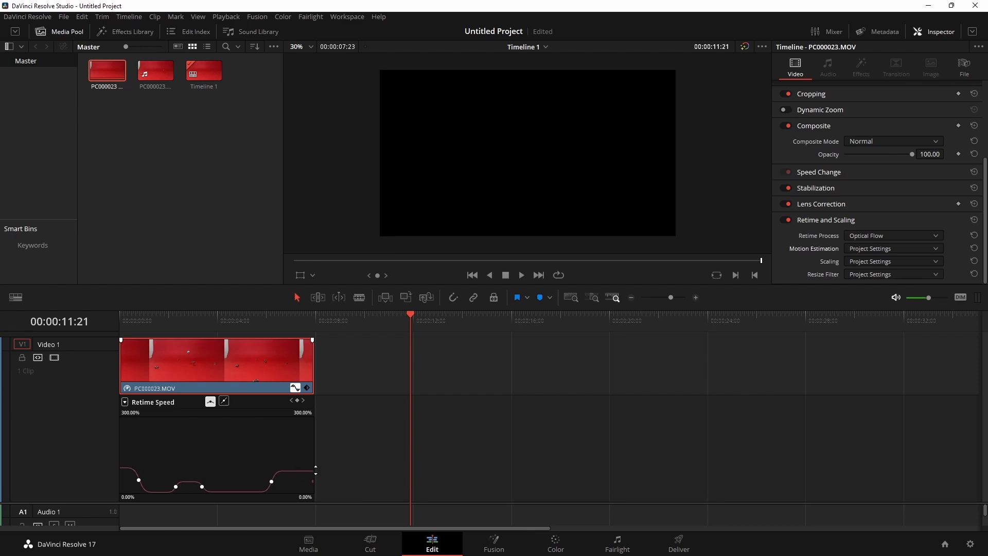
{"action": "key", "text": "ctrl+z"}
{"action": "left_click_drag", "start_coordinate": [298, 481], "coordinate": [301, 481]}
Move the playhead to 00:00:04:16 and open the Deliver page for the timeline
{"action": "right_click", "coordinate": [355, 377]}
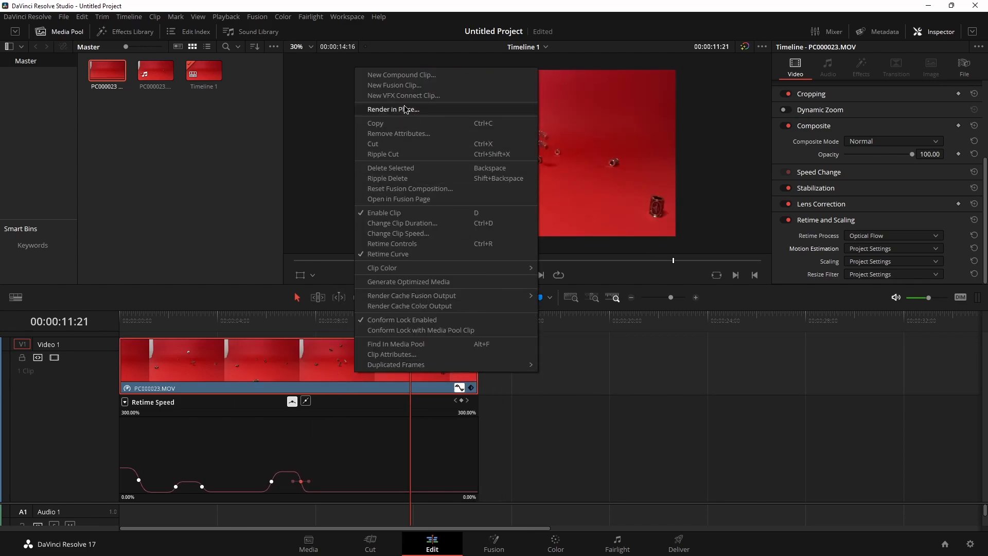
{"action": "left_click", "coordinate": [234, 326]}
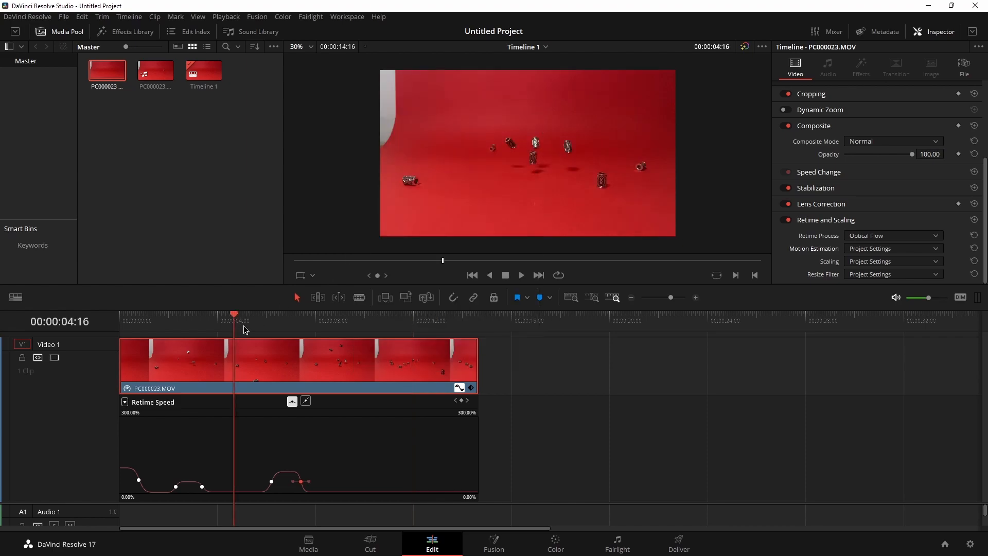
{"action": "left_click", "coordinate": [679, 543]}
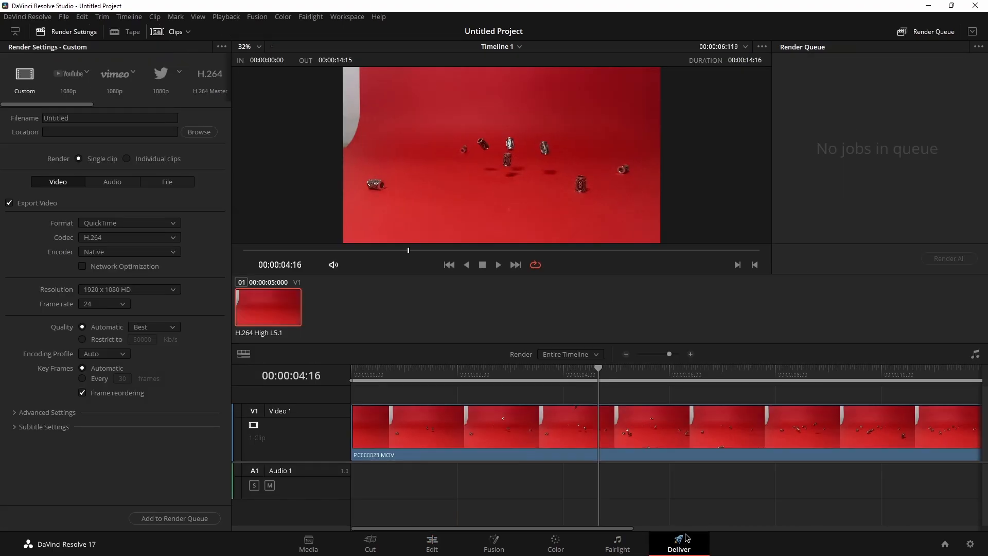